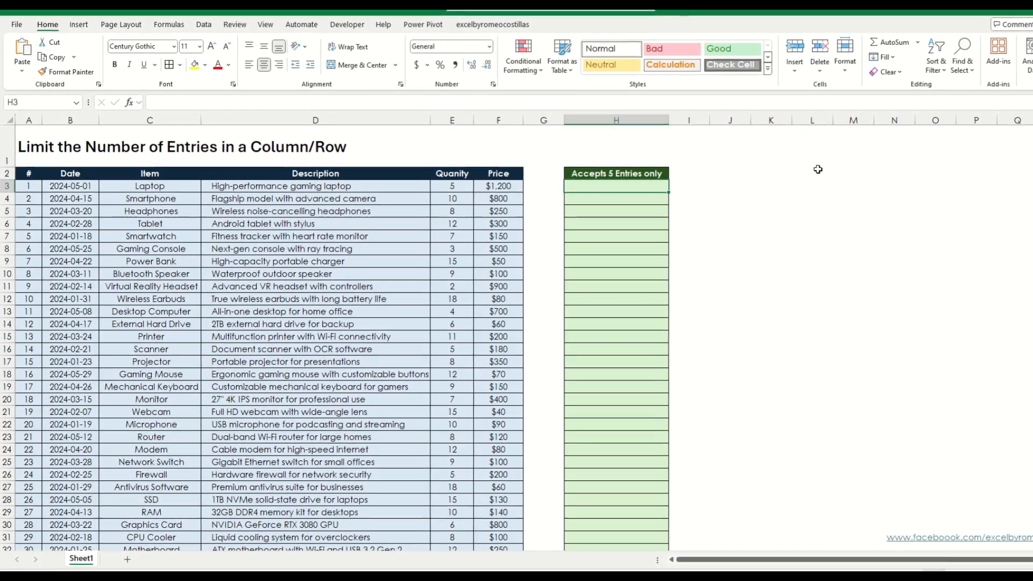
Enter the heading Ref List in L2 and the numbers 1 to 5 in the cells beneath it.
left_click(815, 173)
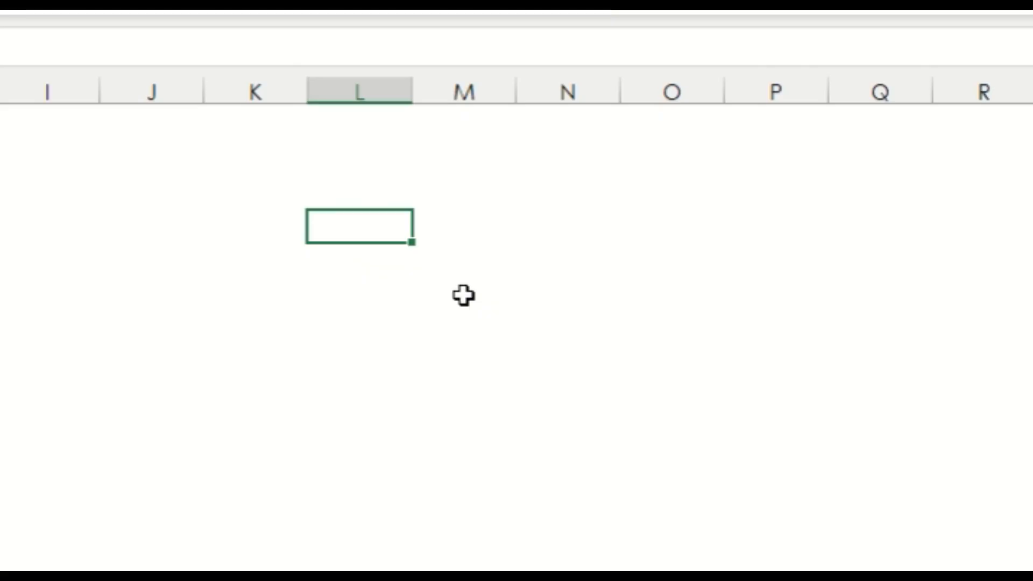
type("Ref List")
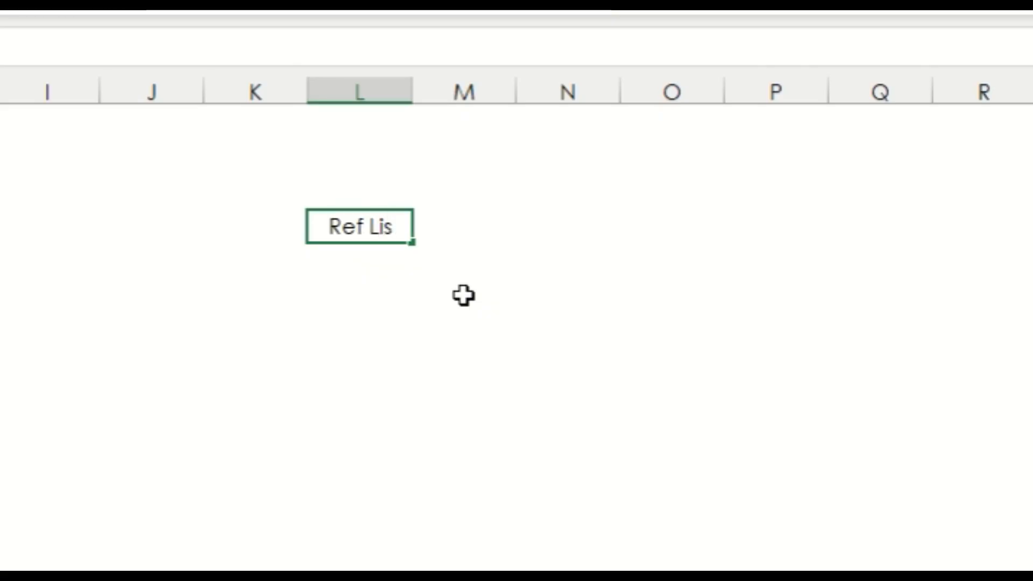
key("Return")
type("1")
key("Return")
type("2")
key("Return")
type("3")
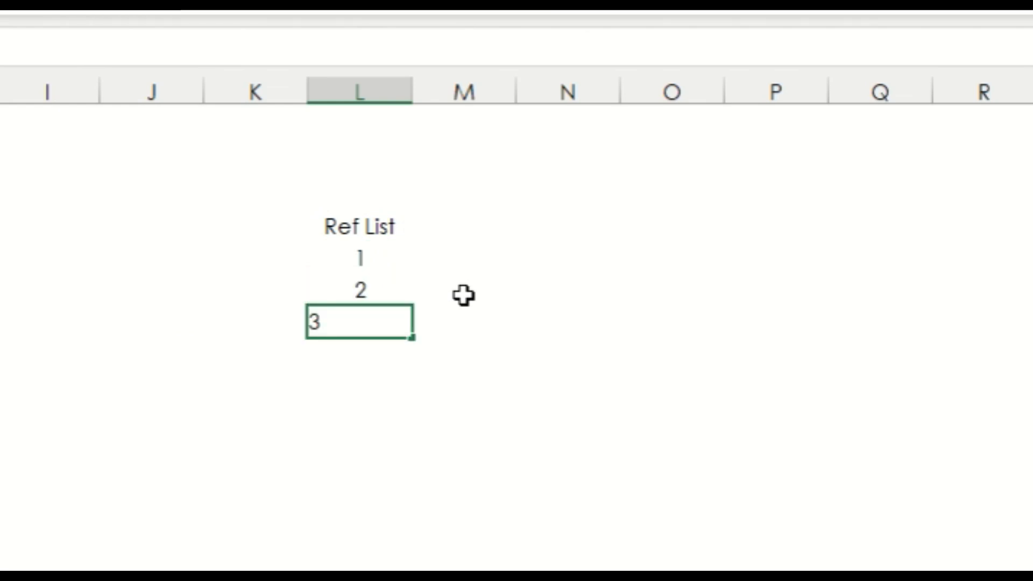
key("Return")
type("4")
key("Return")
type("5")
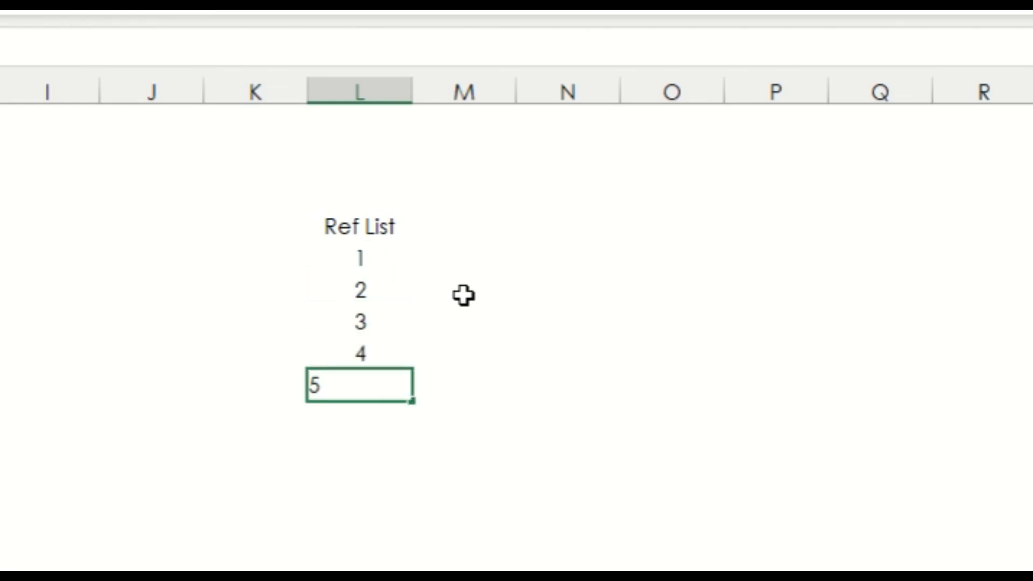
key("Return")
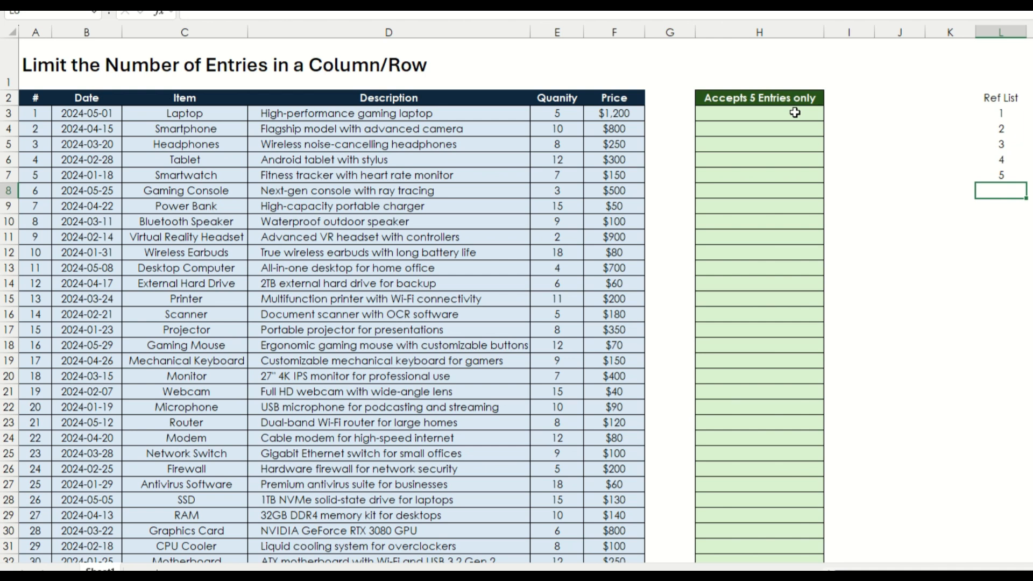
Apply list data validation to the Accepts 5 Entries only column, H3:H32, with =$L$3:$L$7 as the source.
left_click(795, 112)
scroll(827, 389, "down", 1)
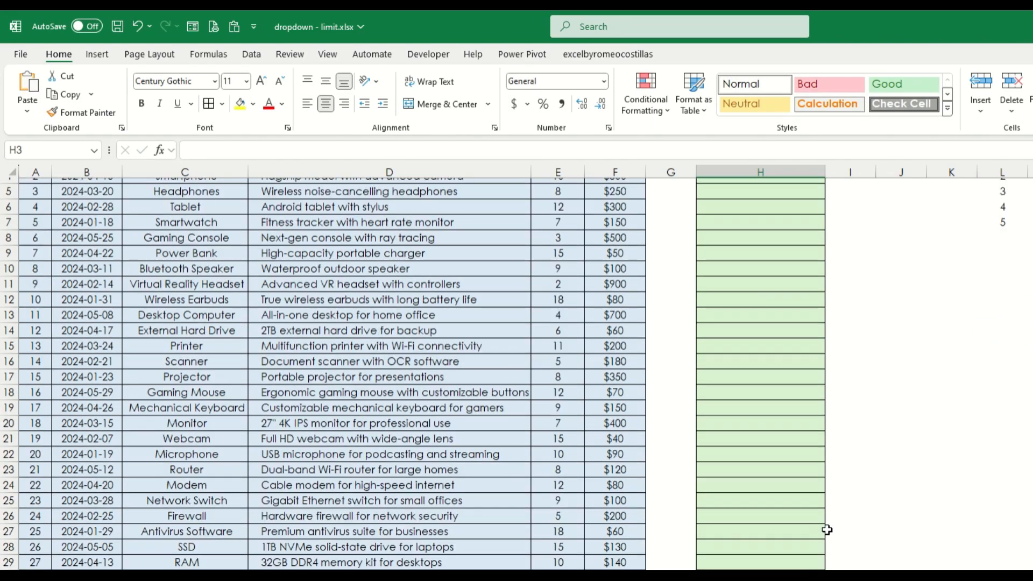
scroll(376, 376, "up", 2)
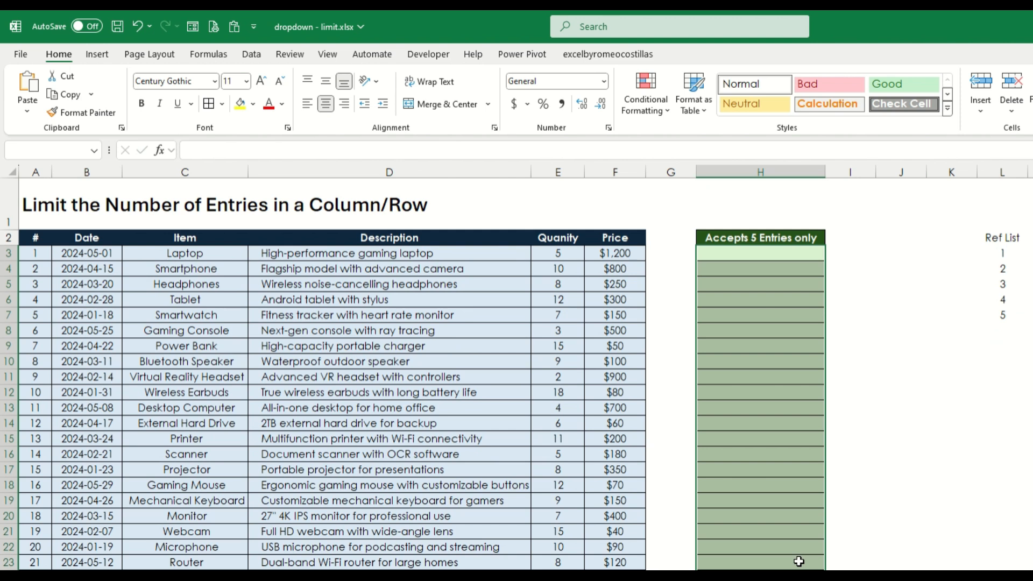
left_click(250, 54)
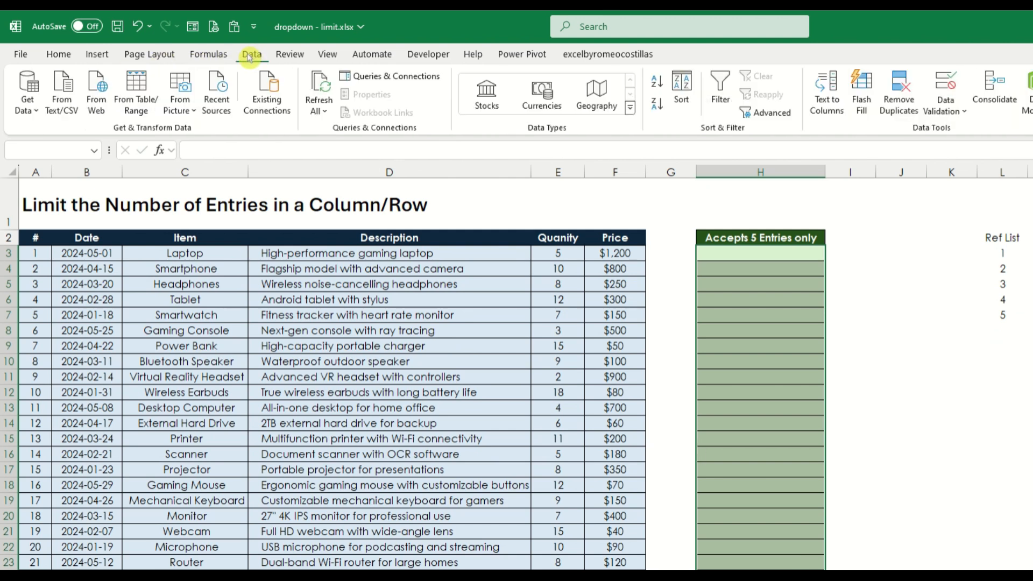
left_click(953, 110)
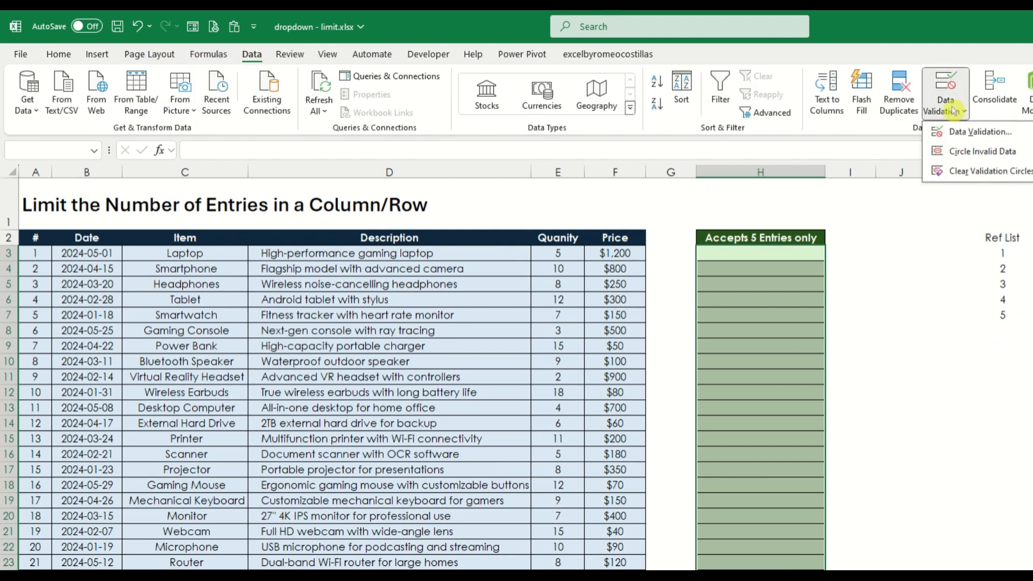
left_click(980, 132)
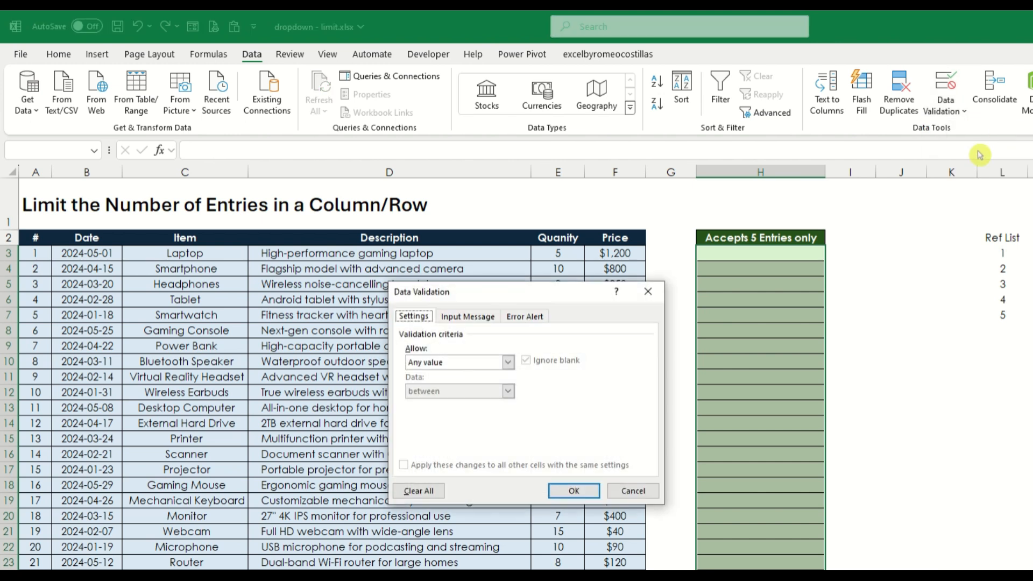
left_click(468, 362)
left_click(460, 402)
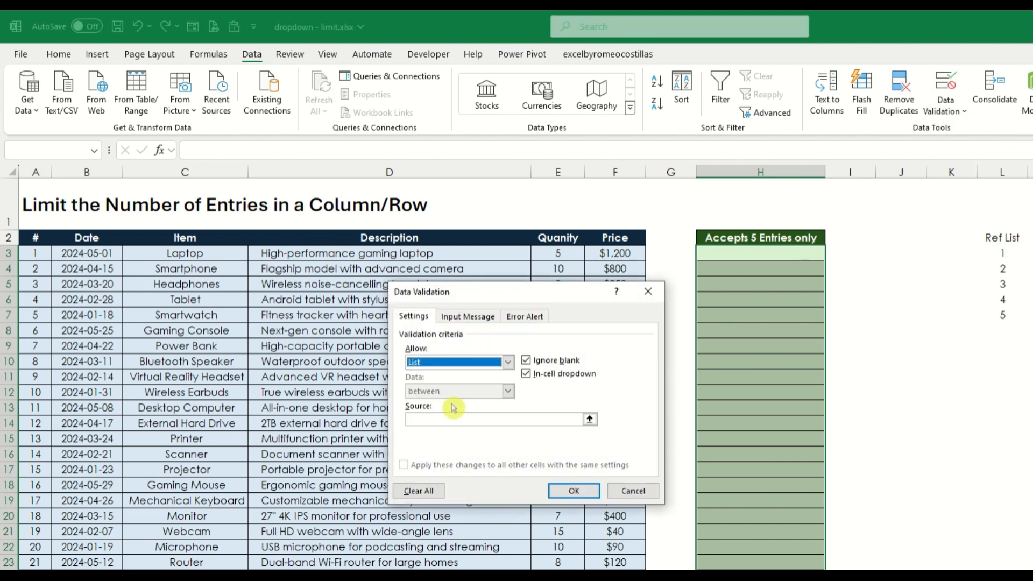
left_click(589, 419)
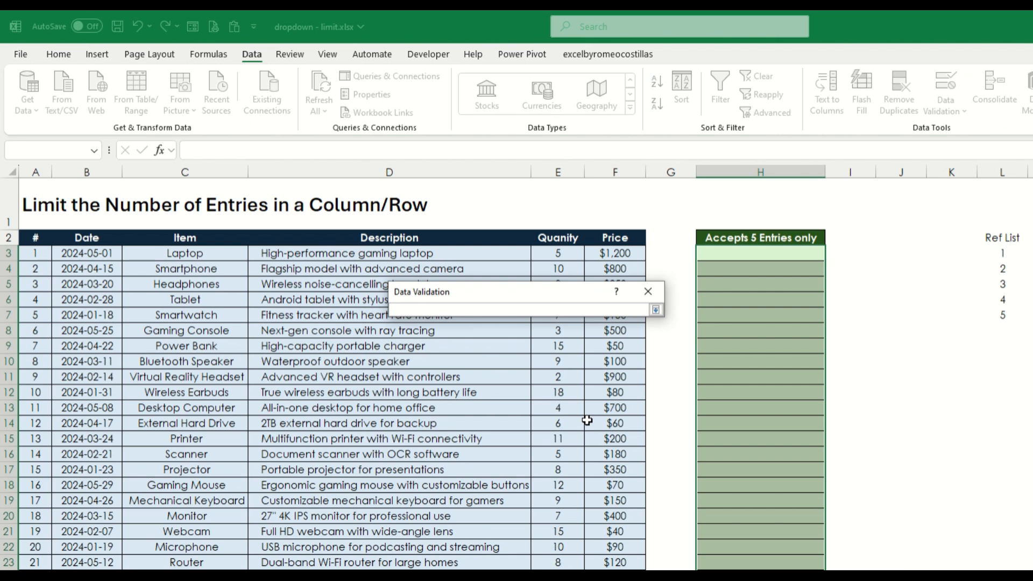
left_click_drag(1001, 252, 992, 312)
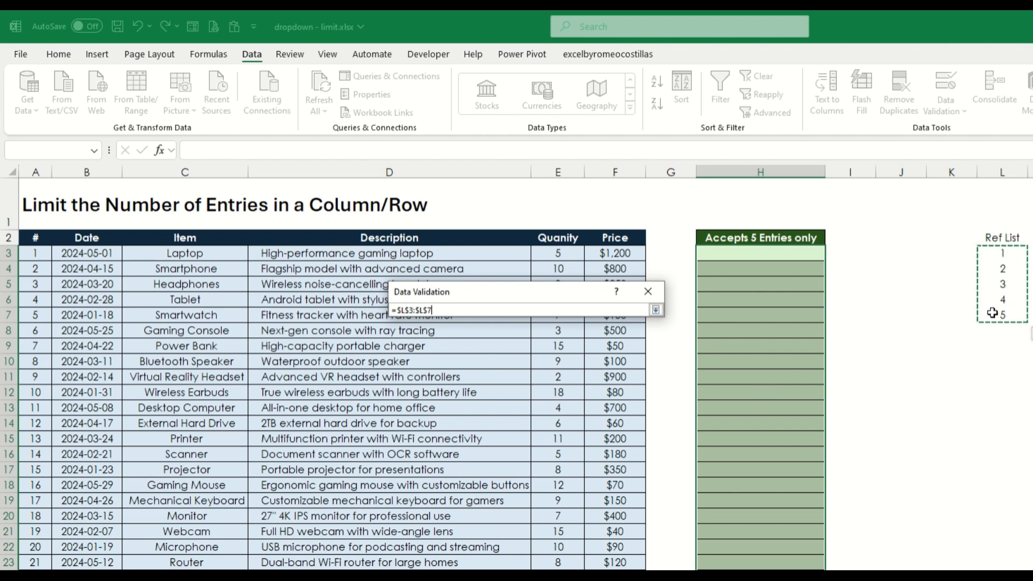
key("Return")
left_click(573, 490)
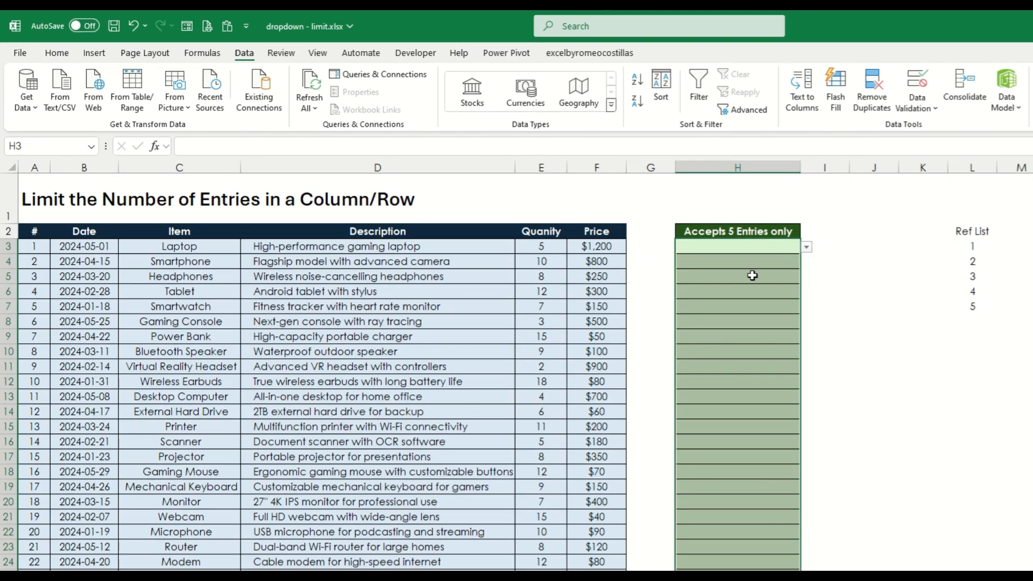
Test the dropdowns by picking 3 in H5 and H10 and a value in H14, and clear the test entries.
left_click(752, 275)
left_click(805, 279)
left_click(759, 315)
left_click(769, 353)
left_click(806, 355)
left_click(763, 388)
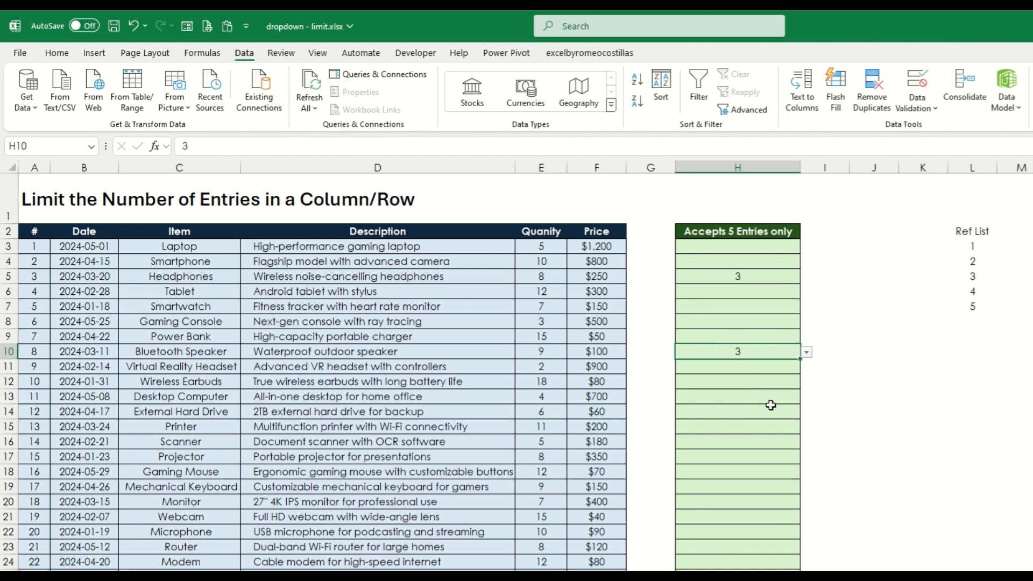
left_click(770, 406)
left_click(807, 412)
left_click(746, 455)
left_click_drag(747, 243, 748, 411)
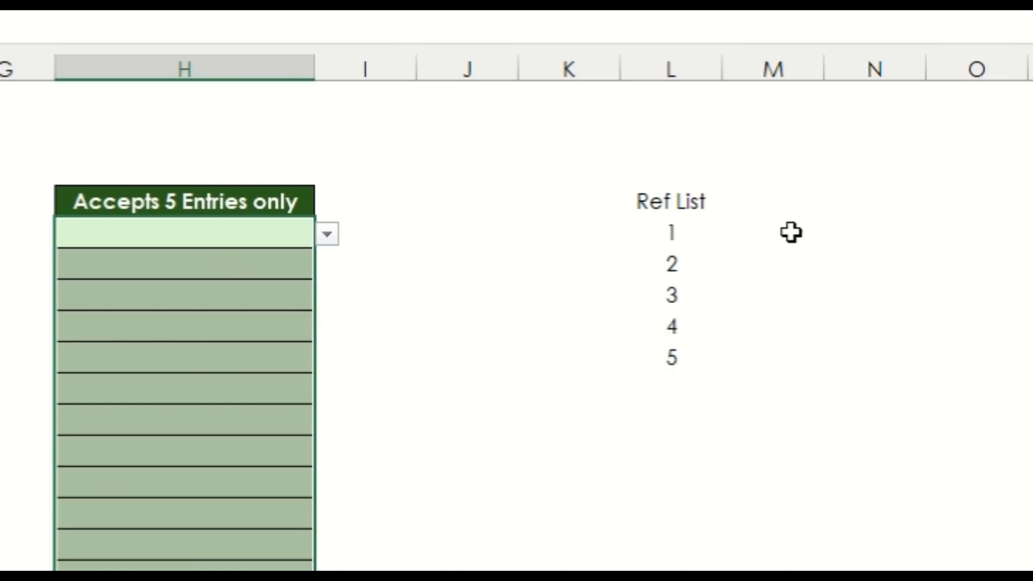
Start an IF formula in M3 with the logical test COUNTA($H$3:$H$32)<5.
left_click(1030, 245)
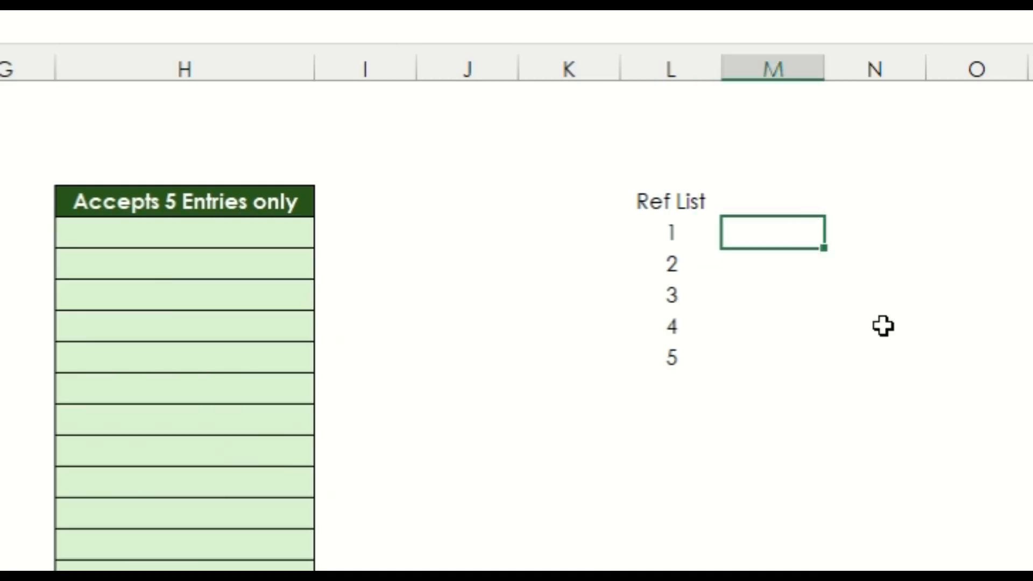
type("=if")
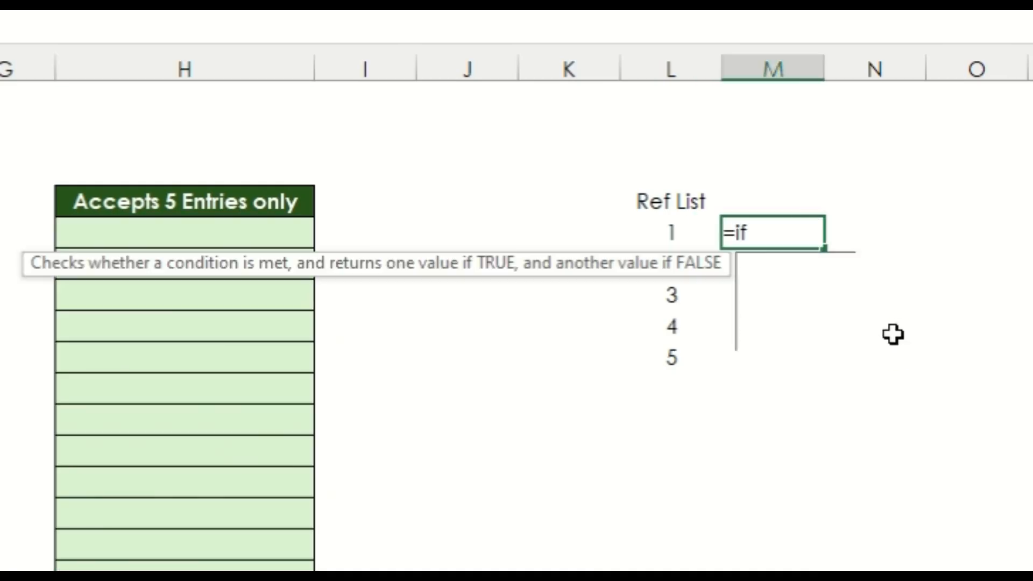
key("Tab")
type("counta")
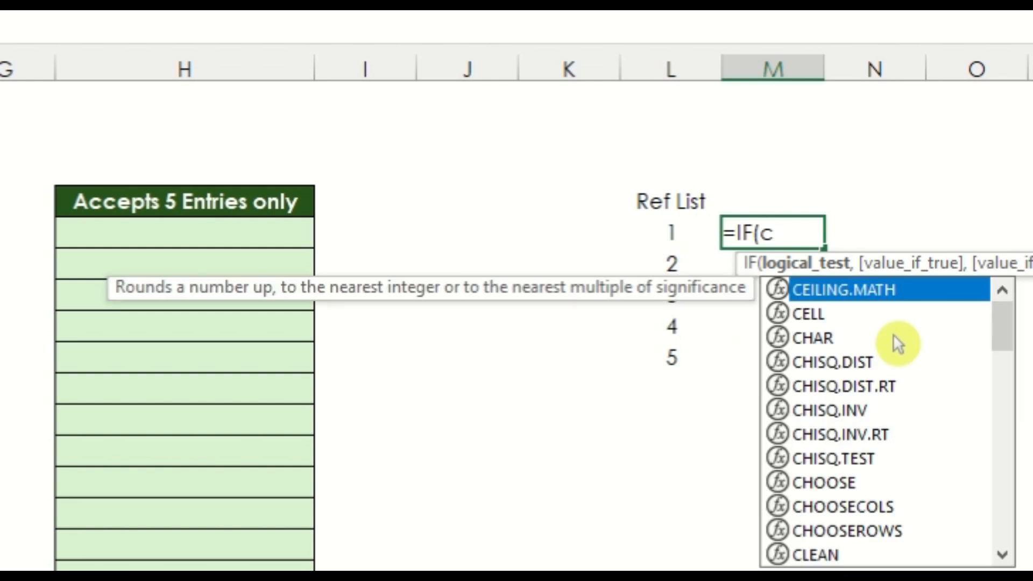
key("Tab")
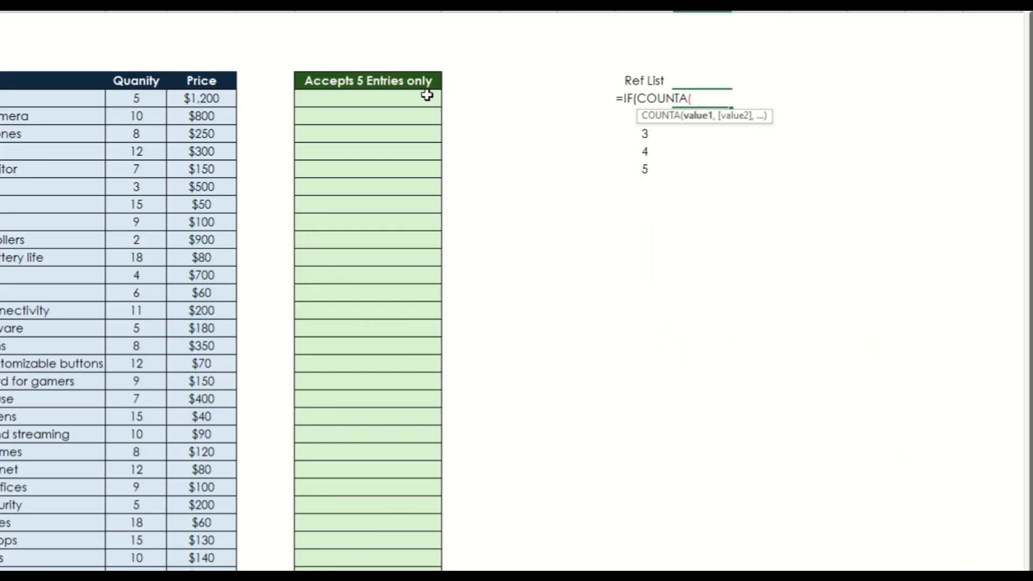
left_click_drag(417, 103, 358, 560)
key("F4")
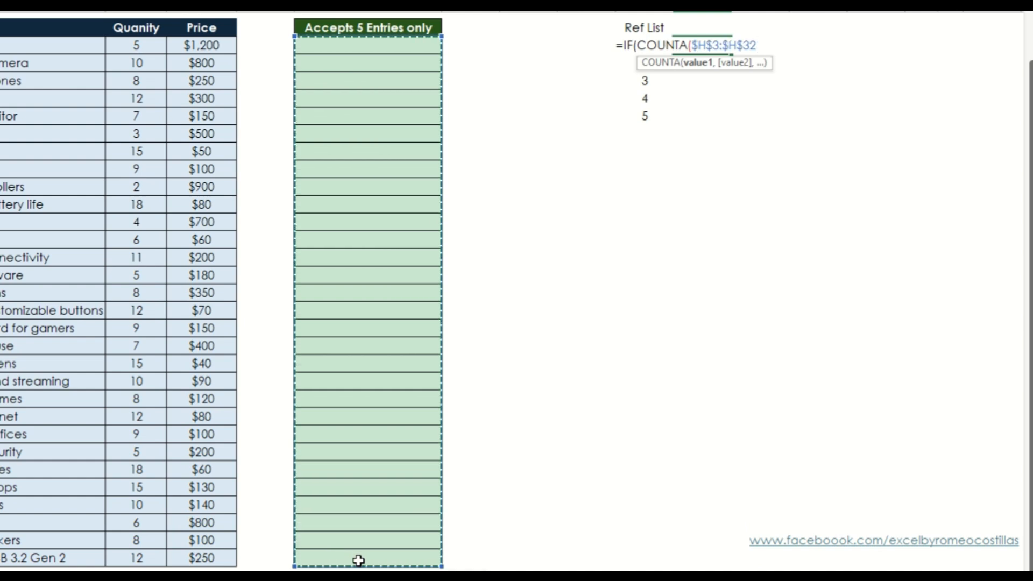
type(")<5")
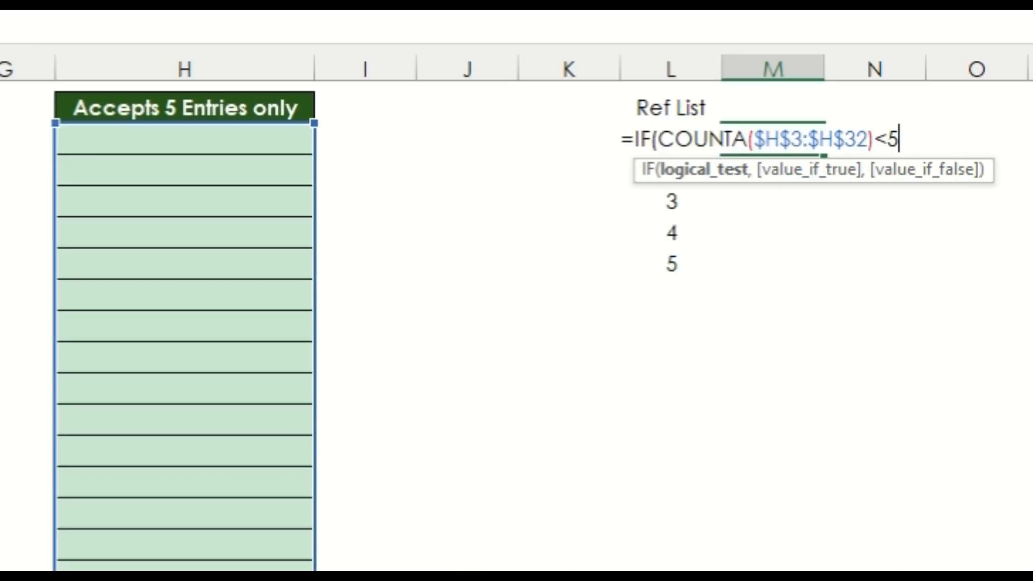
type(",")
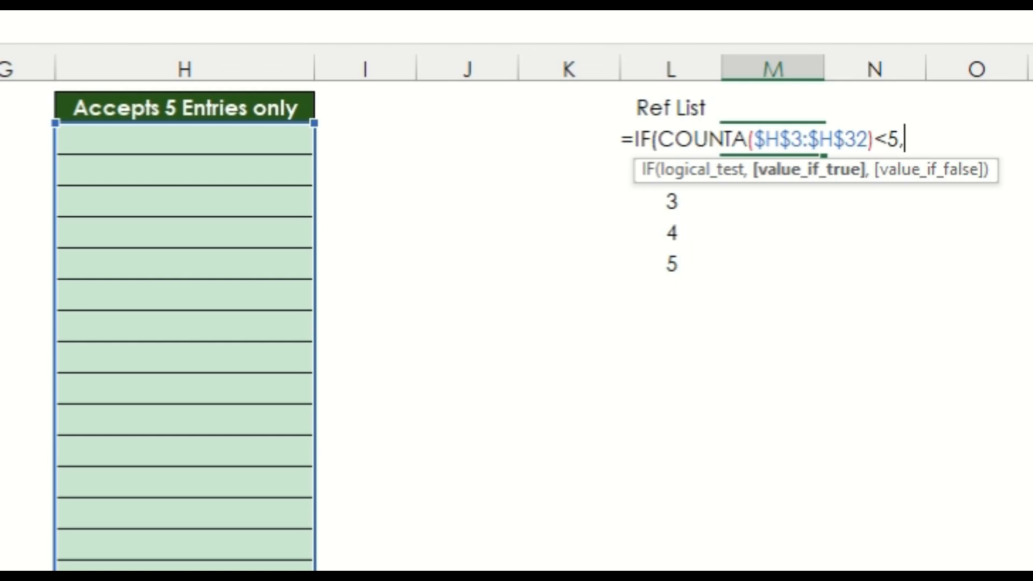
Add FILTER($L$3:$L$7,$L$3:$L$7<>"","") as the formula's value if true.
type("filter")
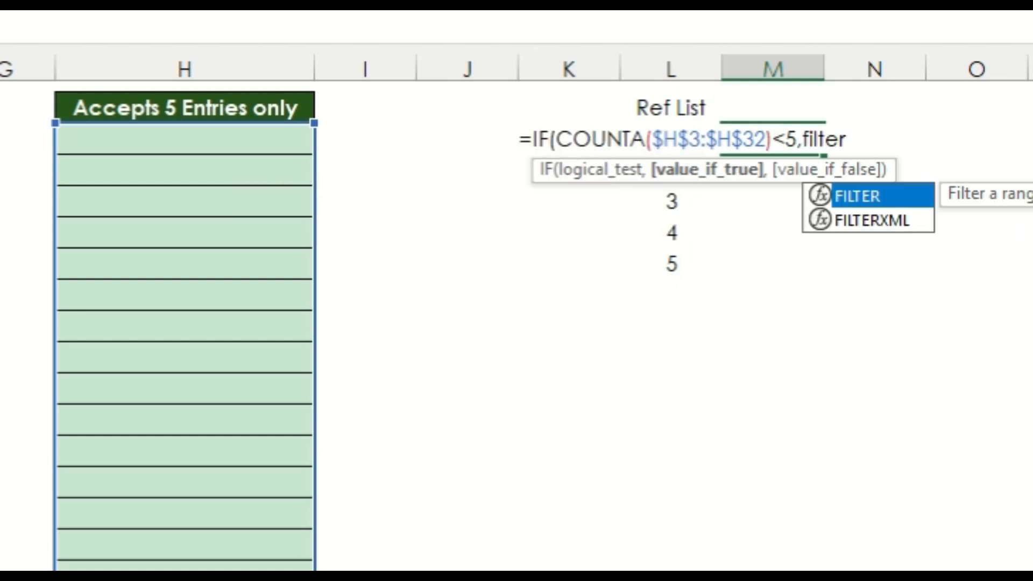
key("Tab")
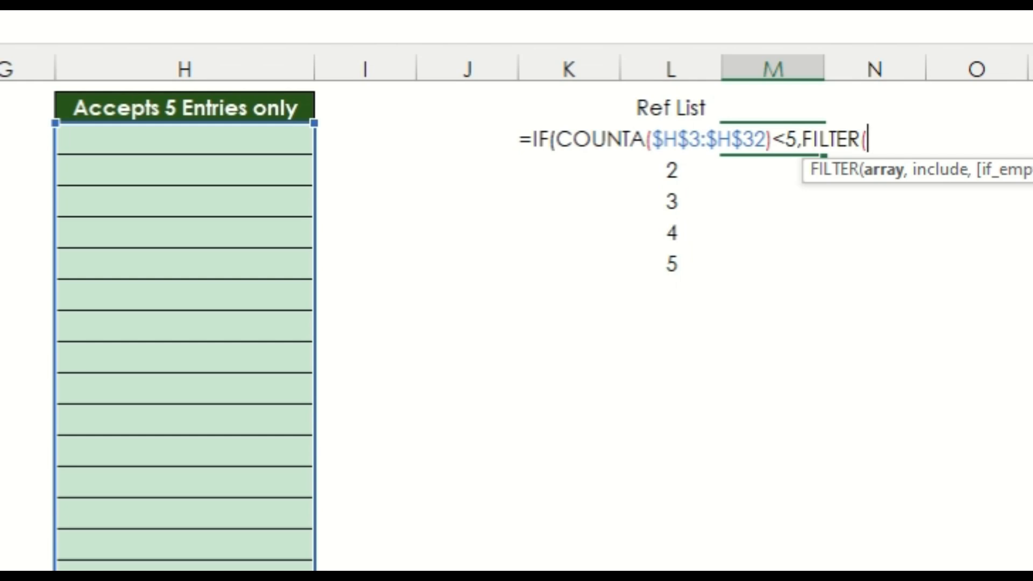
key("Left")
key("ctrl+shift+Down")
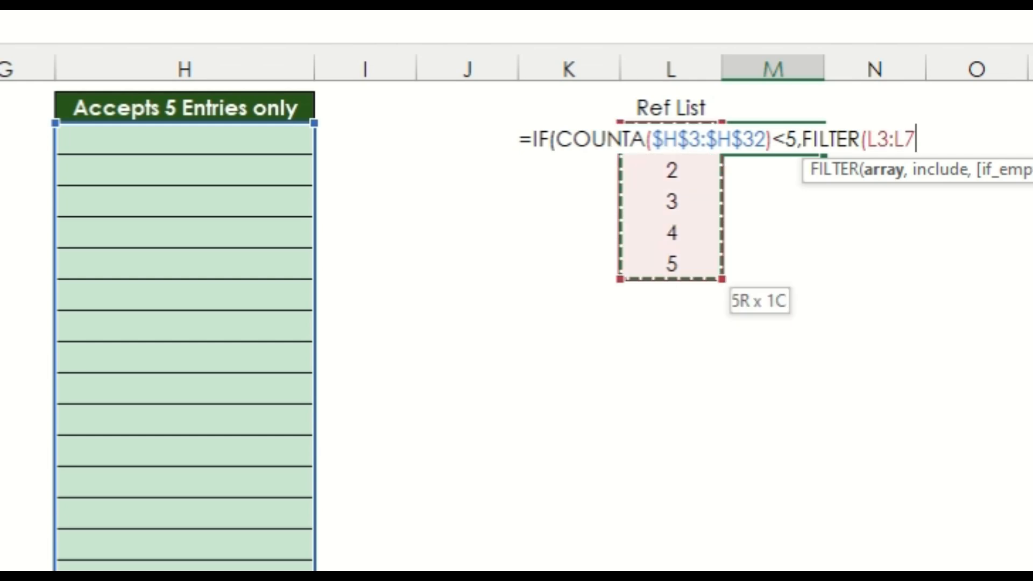
key("F4")
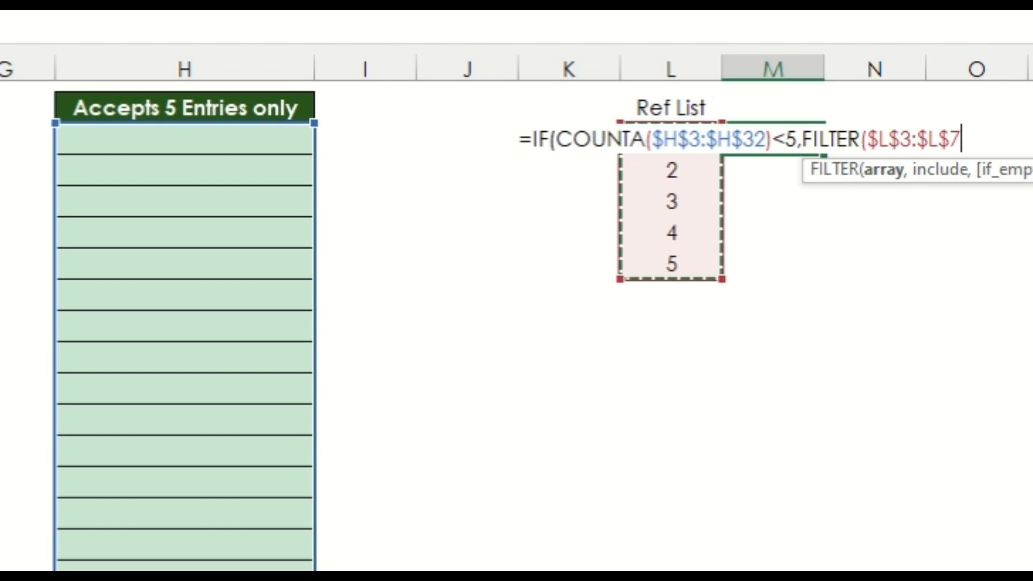
type(",")
key("Left")
key("ctrl+shift+Down")
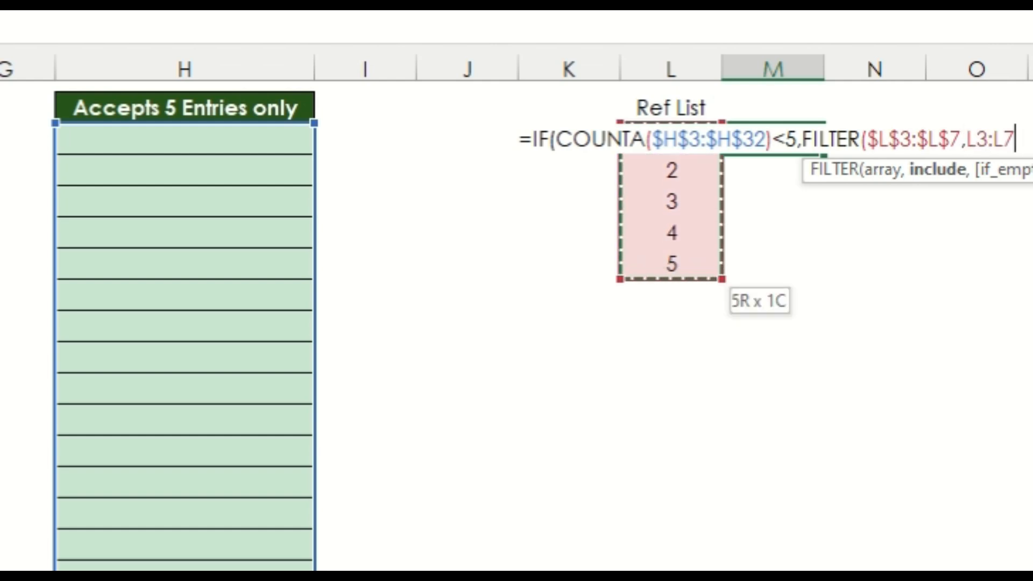
key("F4")
type("<")
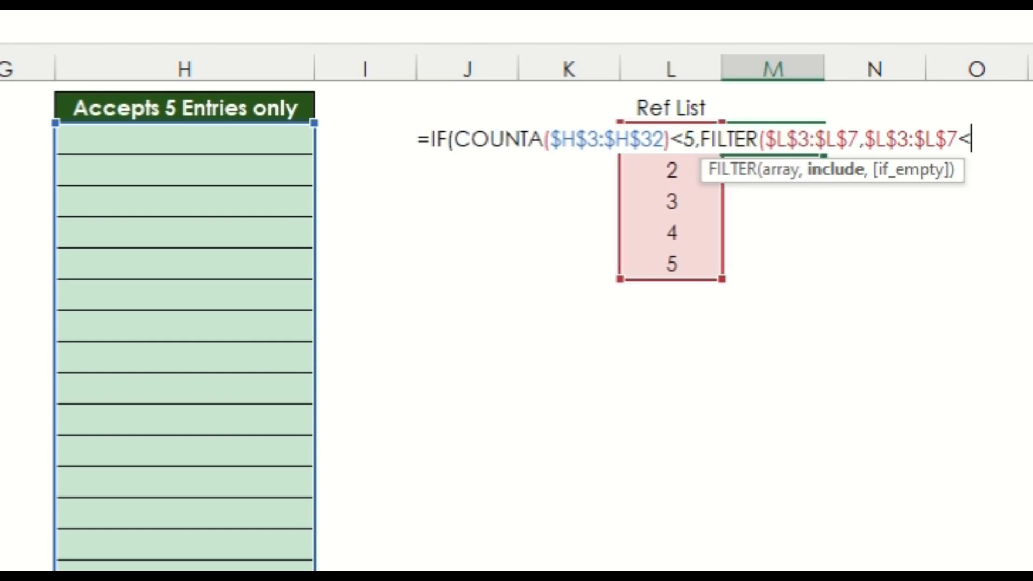
type(">\"\",\"\"")
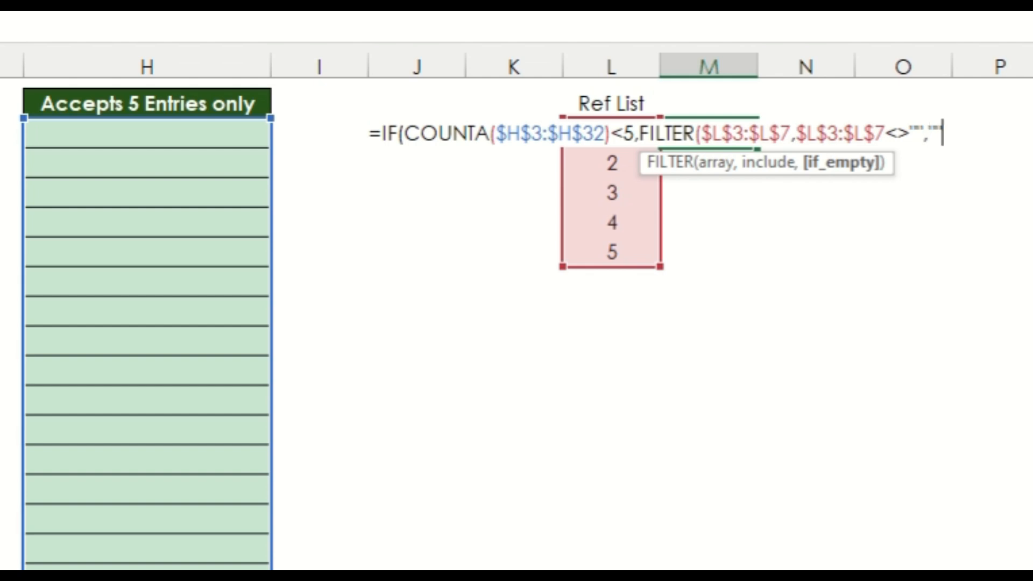
Complete the M3 formula with an empty string "" as the value if false.
type("),\"\"")
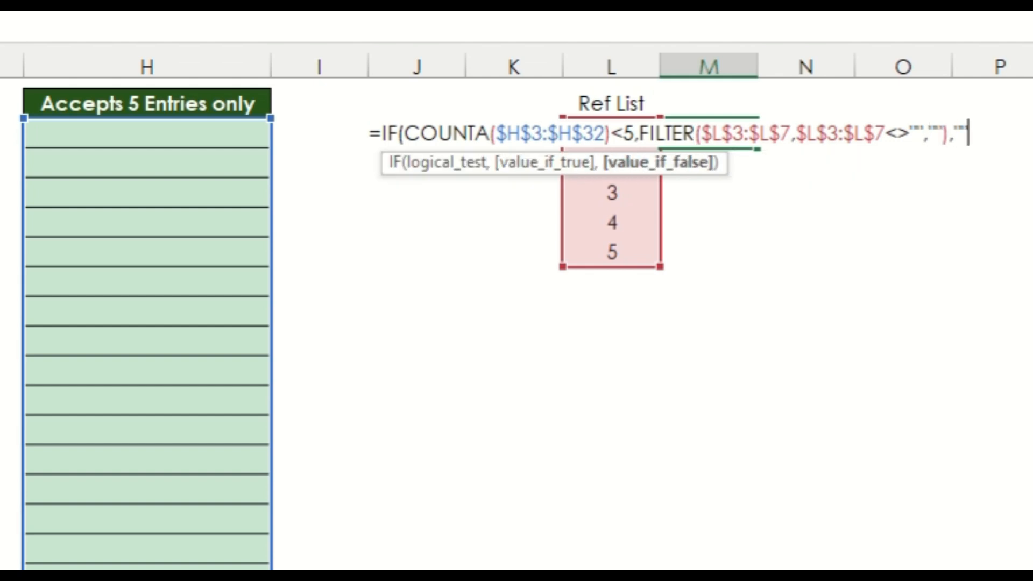
type(")")
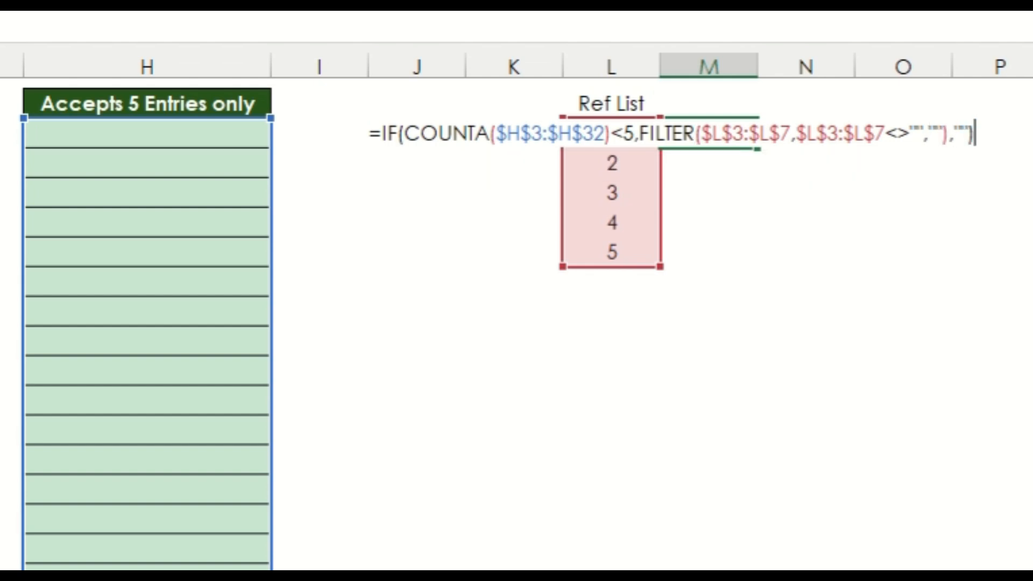
key("Return")
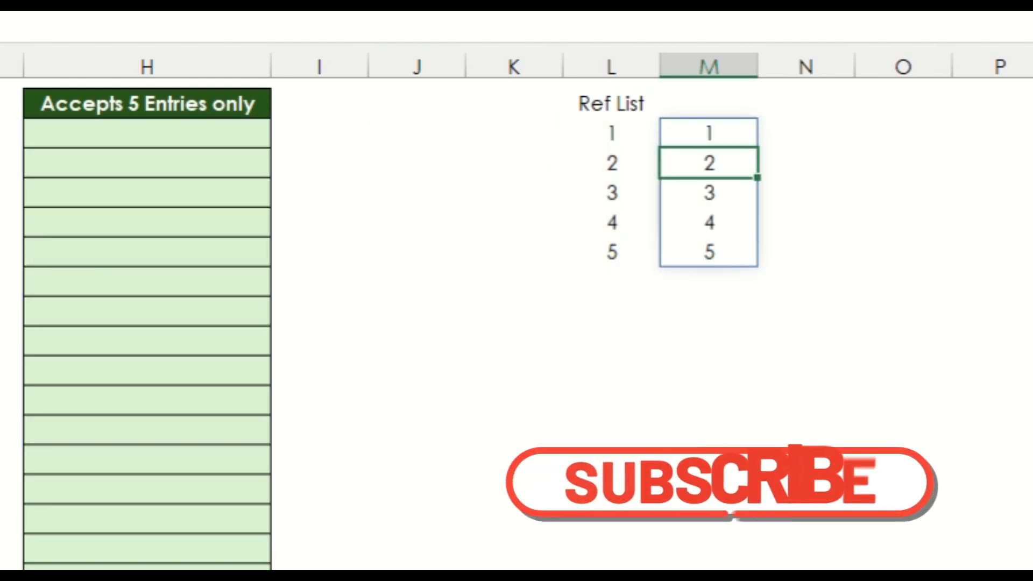
Test the dropdowns by picking 3 in H6, 1 in H10 and 3 in H13.
left_click(155, 219)
left_click(280, 226)
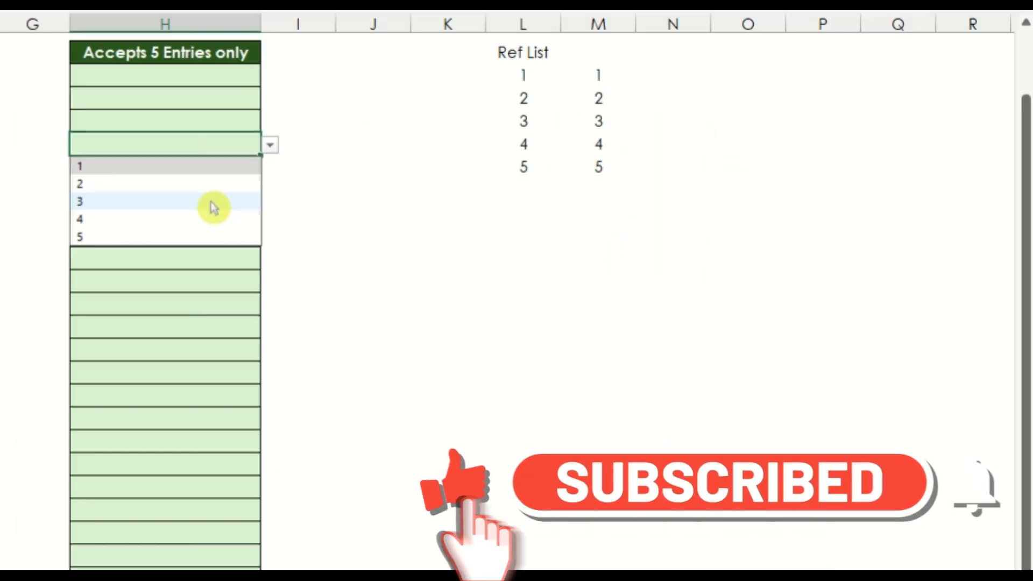
left_click(212, 204)
left_click(205, 229)
left_click(269, 237)
left_click(211, 260)
left_click(203, 301)
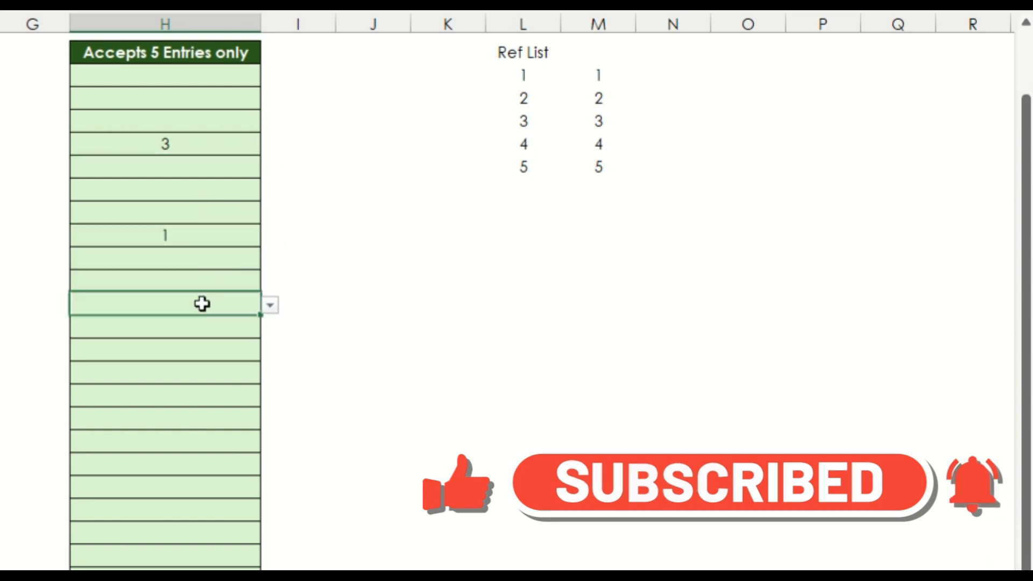
left_click(271, 308)
left_click(201, 361)
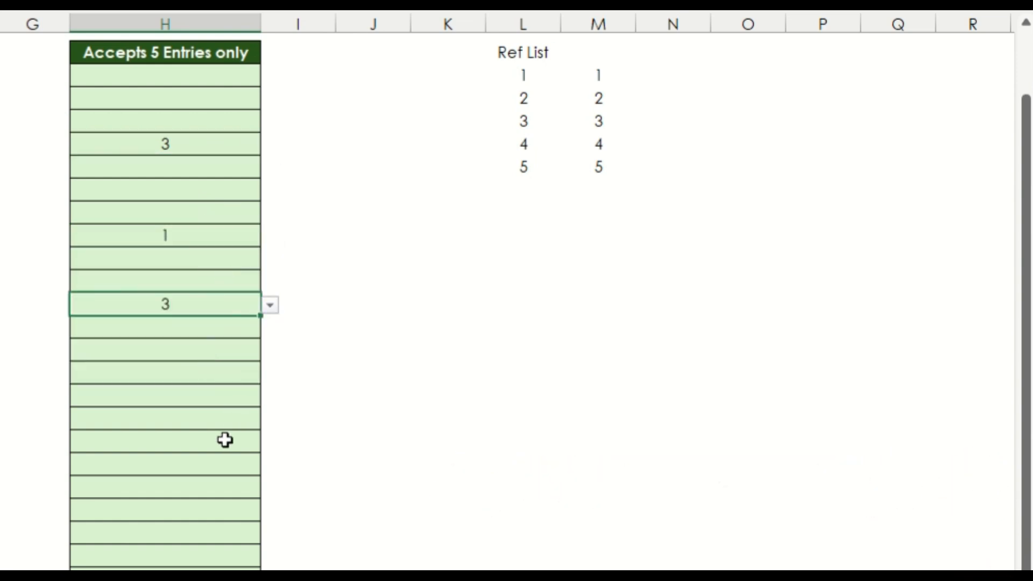
Pick 4 in H15 and 5 in H18 to complete five test entries, and clear H6:H19.
left_click(231, 355)
left_click(271, 355)
left_click(199, 423)
left_click(239, 425)
left_click(271, 420)
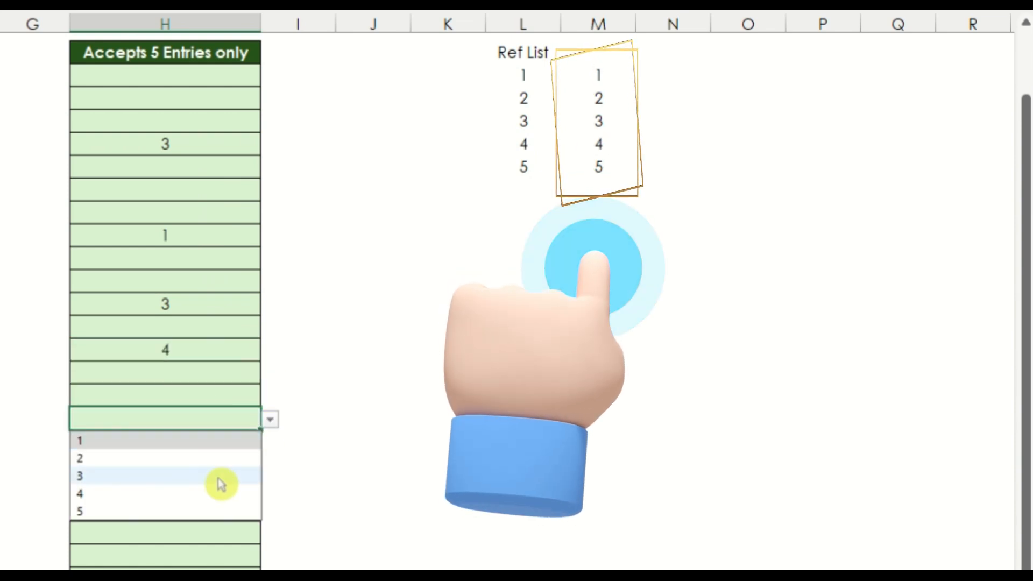
left_click(196, 511)
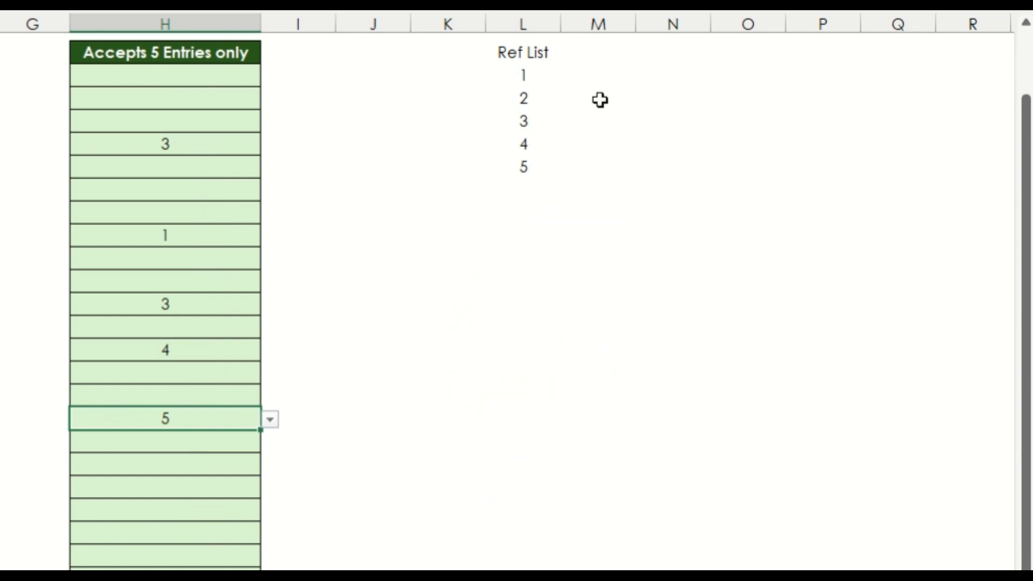
left_click_drag(199, 146, 163, 442)
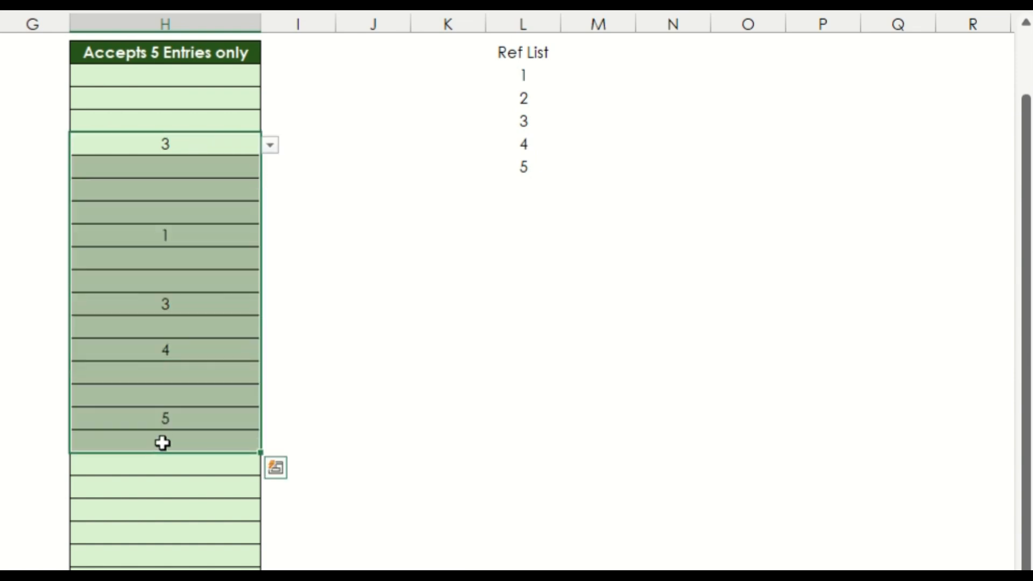
key("Delete")
Change the list validation source of H3:H32 to the spilled range =$M$3#.
scroll(198, 151, "up", 1)
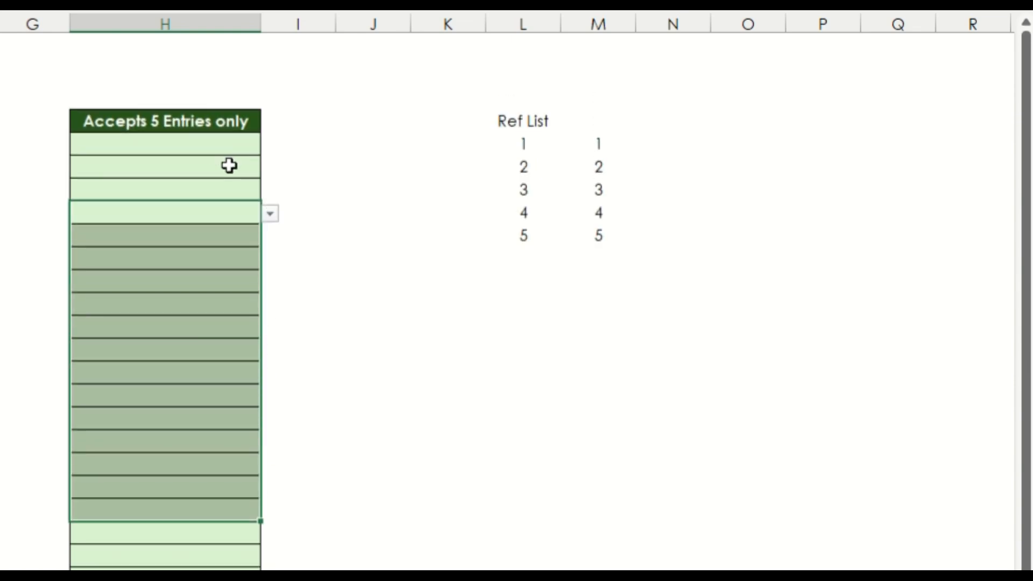
left_click(224, 146)
scroll(238, 467, "down", 1)
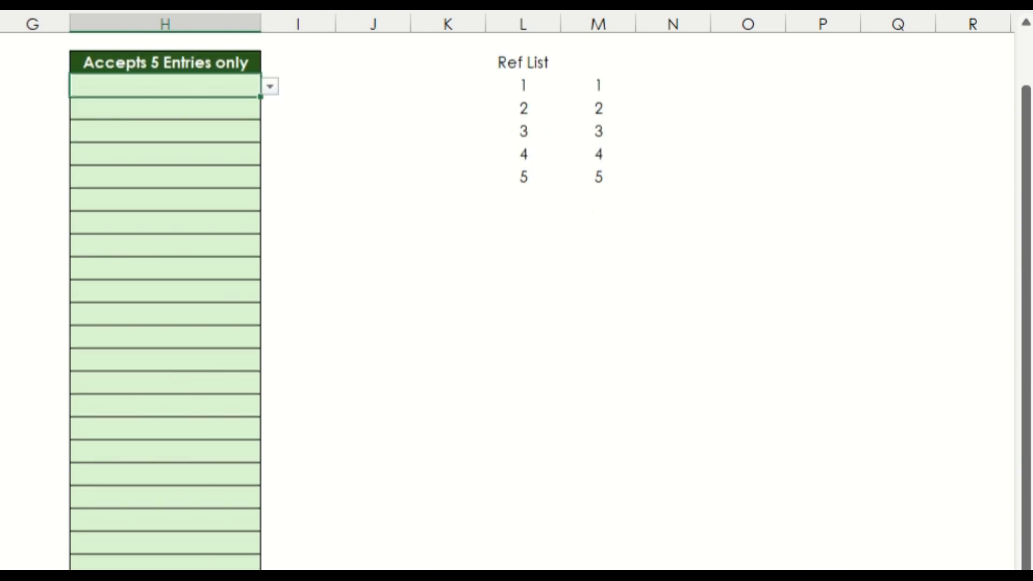
left_click(193, 567, "shift")
scroll(190, 567, "up", 1)
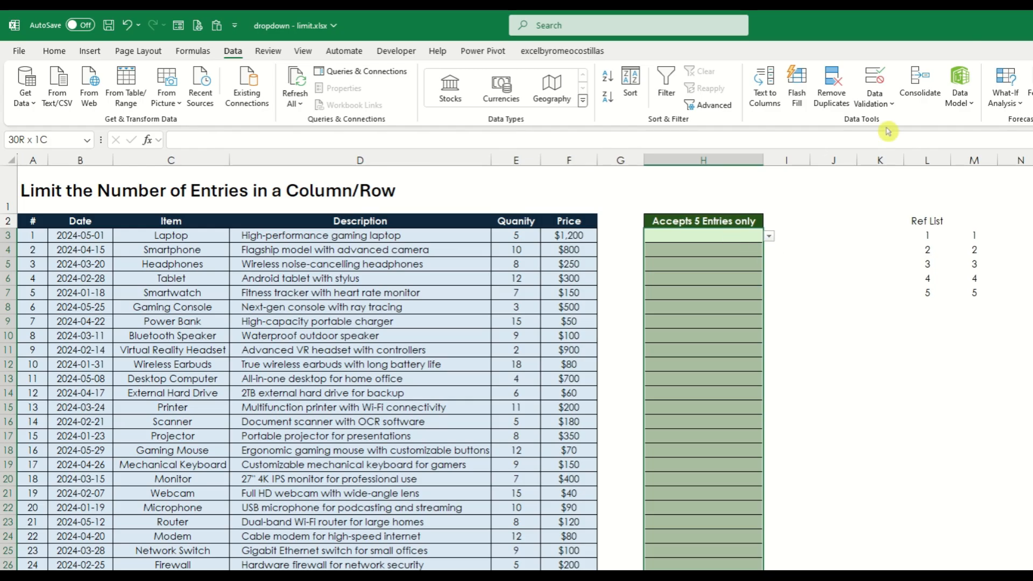
left_click(875, 97)
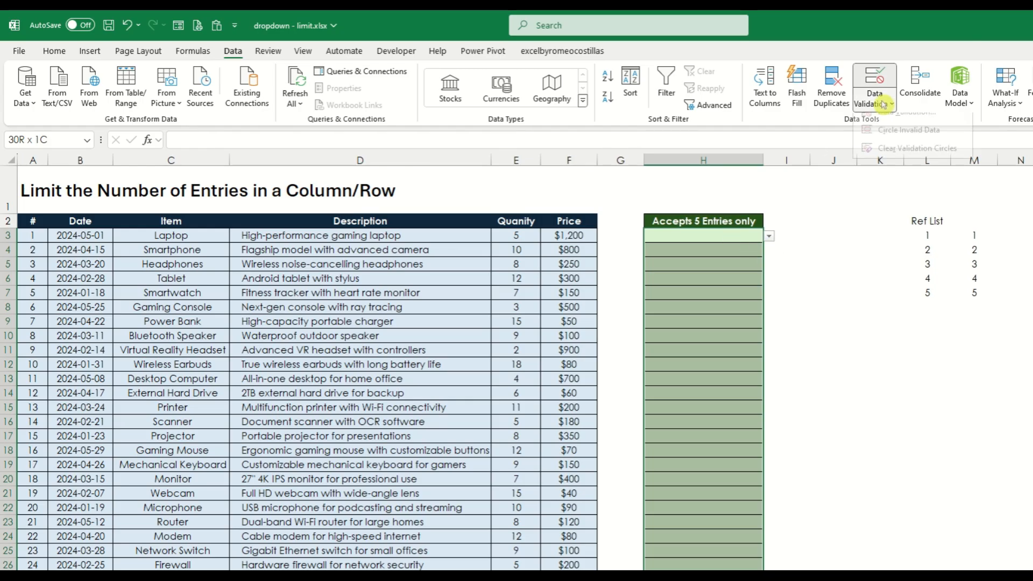
left_click(917, 127)
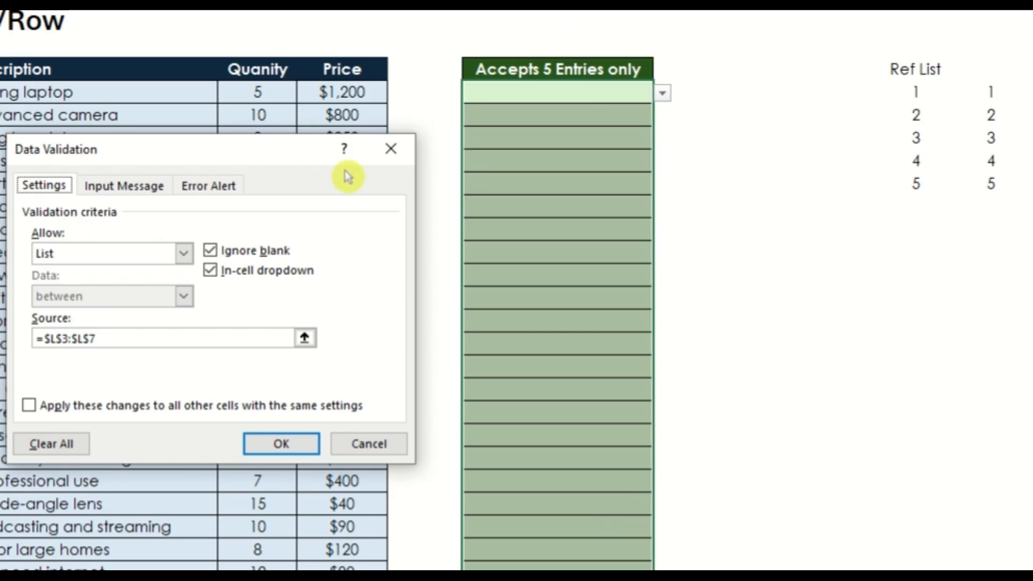
left_click_drag(44, 344, 224, 353)
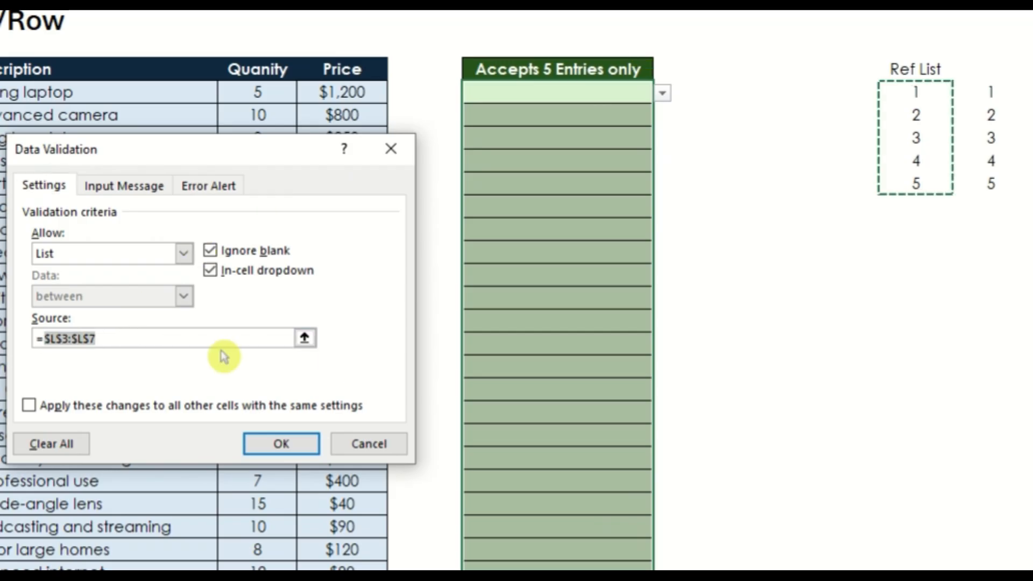
key("BackSpace")
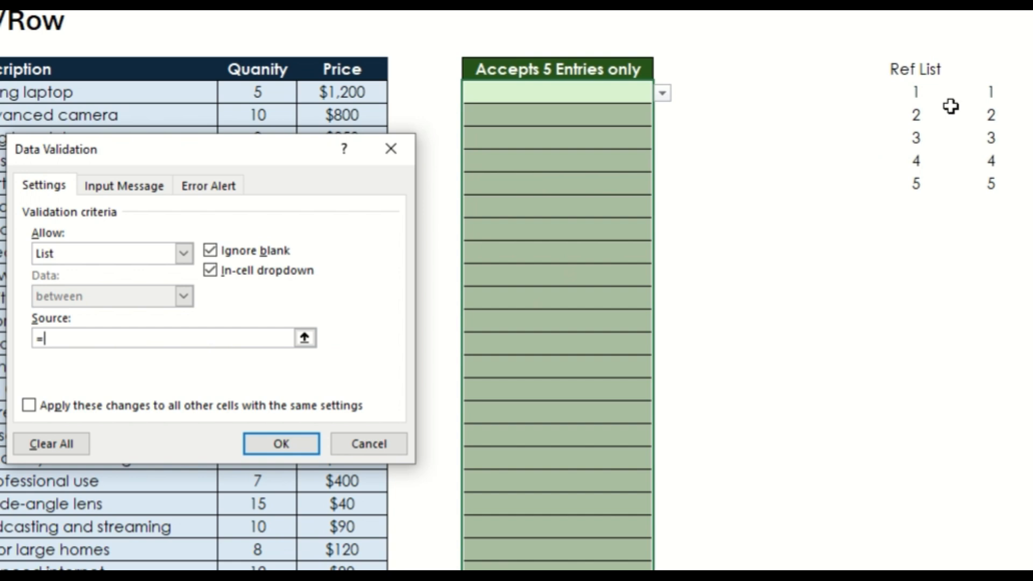
left_click(984, 92)
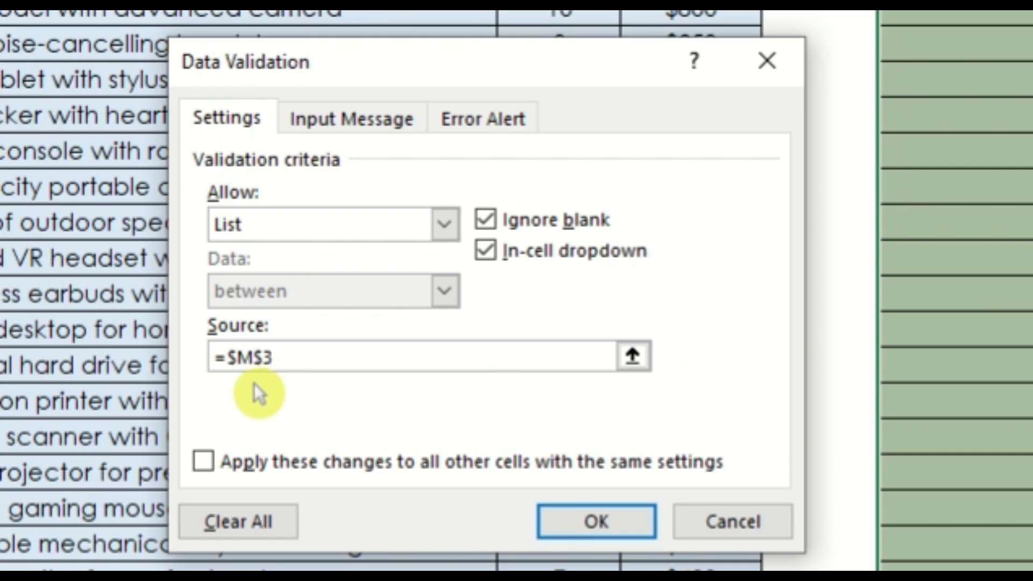
type("#")
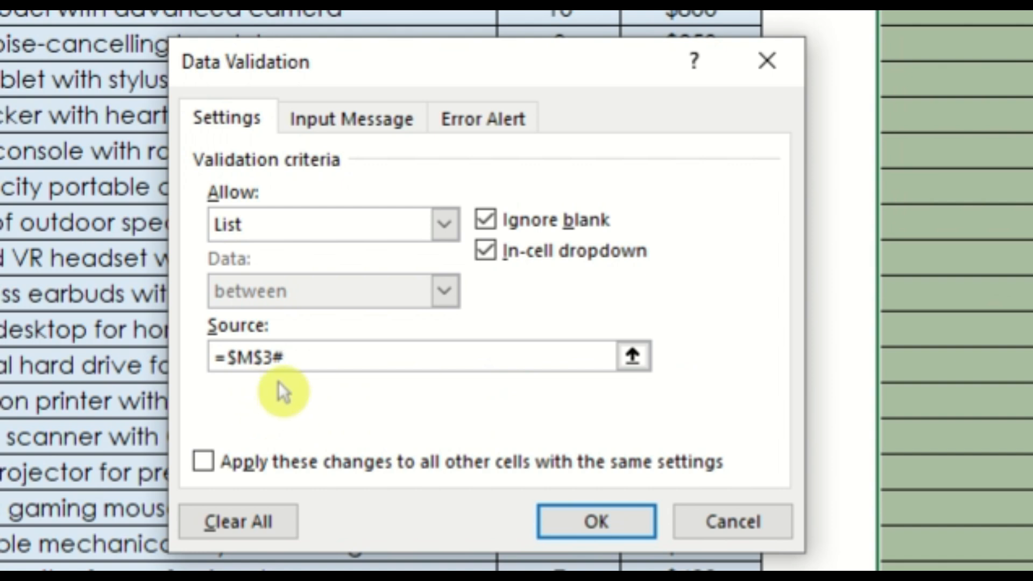
left_click(588, 526)
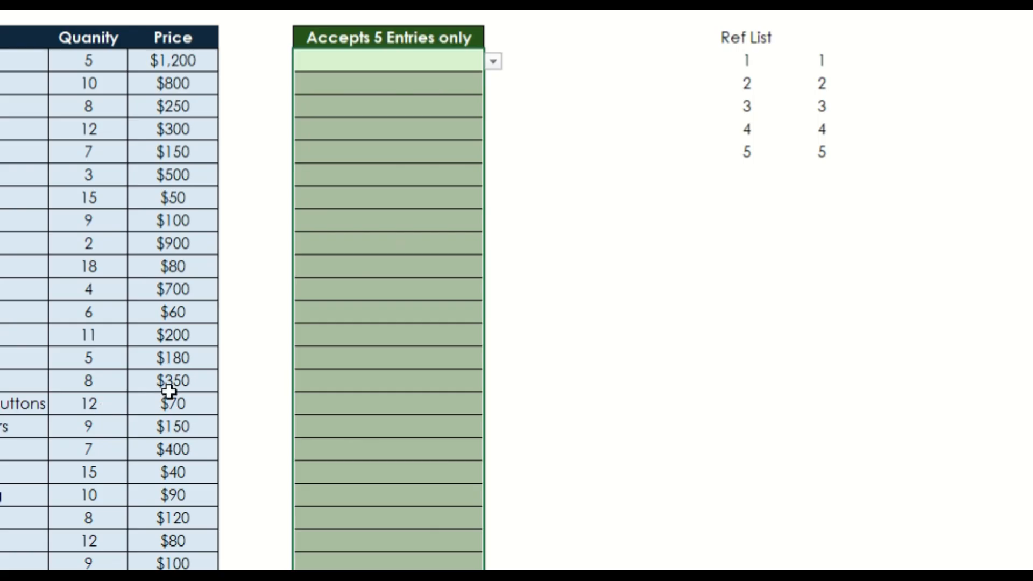
Pick 2 in H5, 1 in H9 and 3 in H13 from their dropdowns.
left_click(396, 110)
left_click(493, 107)
left_click(450, 142)
left_click(436, 189)
left_click(493, 198)
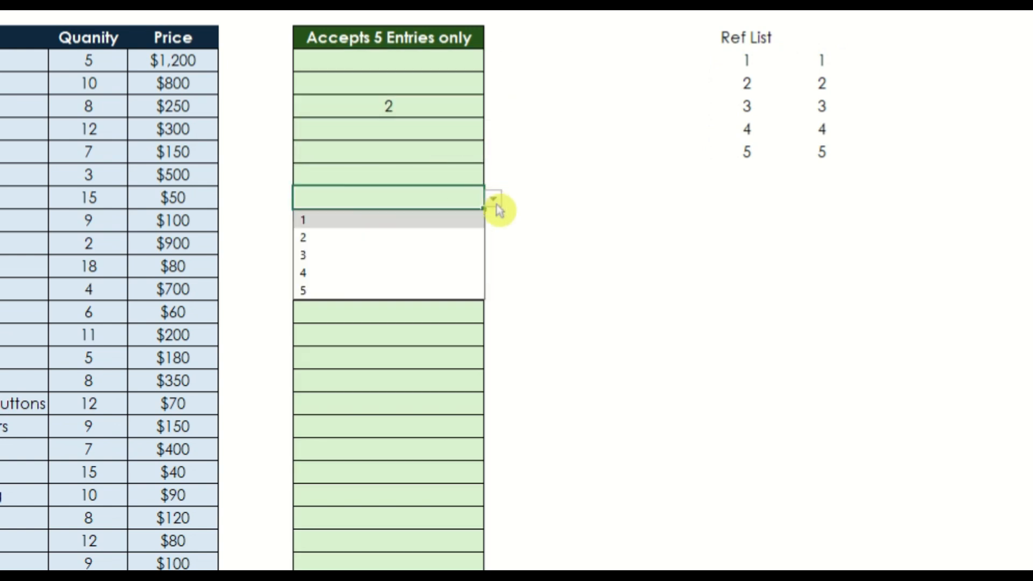
left_click(428, 225)
left_click(405, 287)
left_click(493, 290)
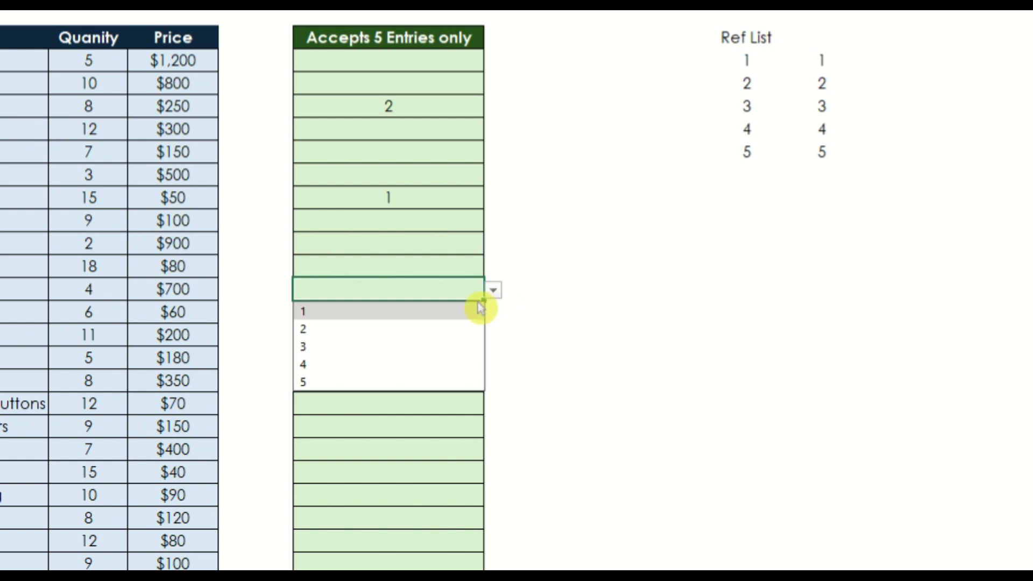
left_click(403, 357)
Pick 4 in H19 and 5 in H24 from their dropdowns to reach five entries.
left_click(433, 428)
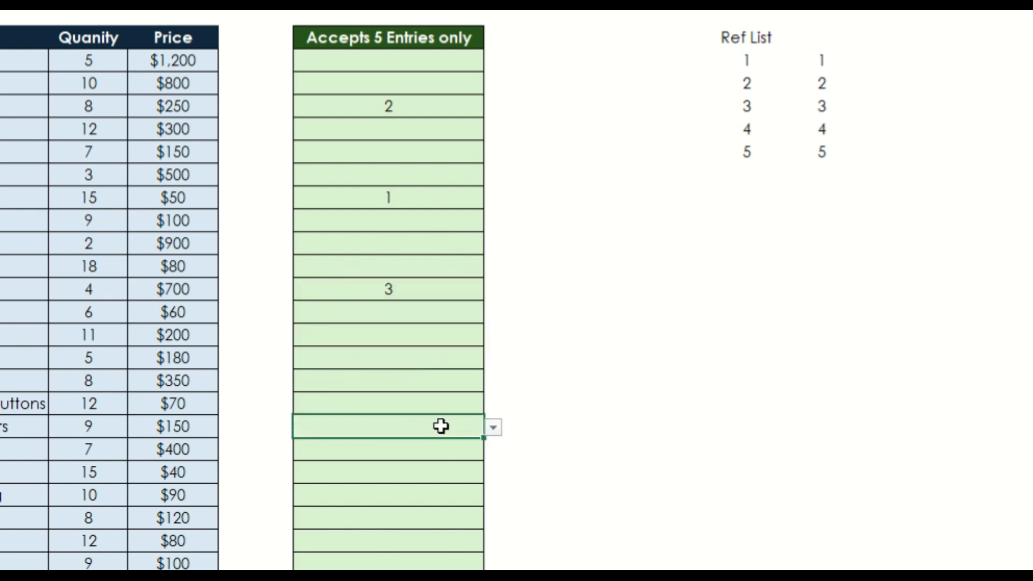
left_click(493, 427)
left_click(401, 499)
left_click(395, 540)
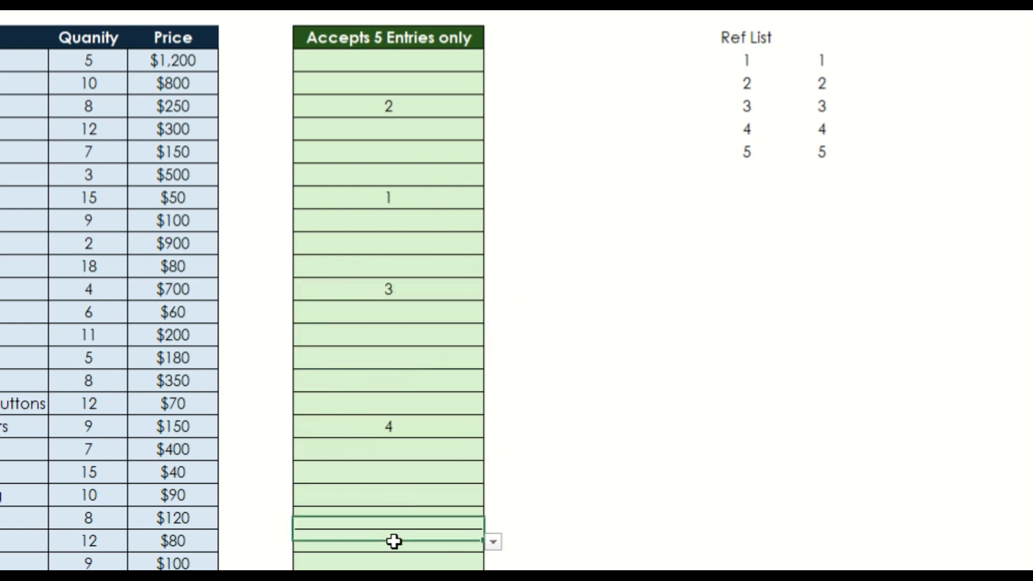
left_click(491, 543)
left_click(395, 578)
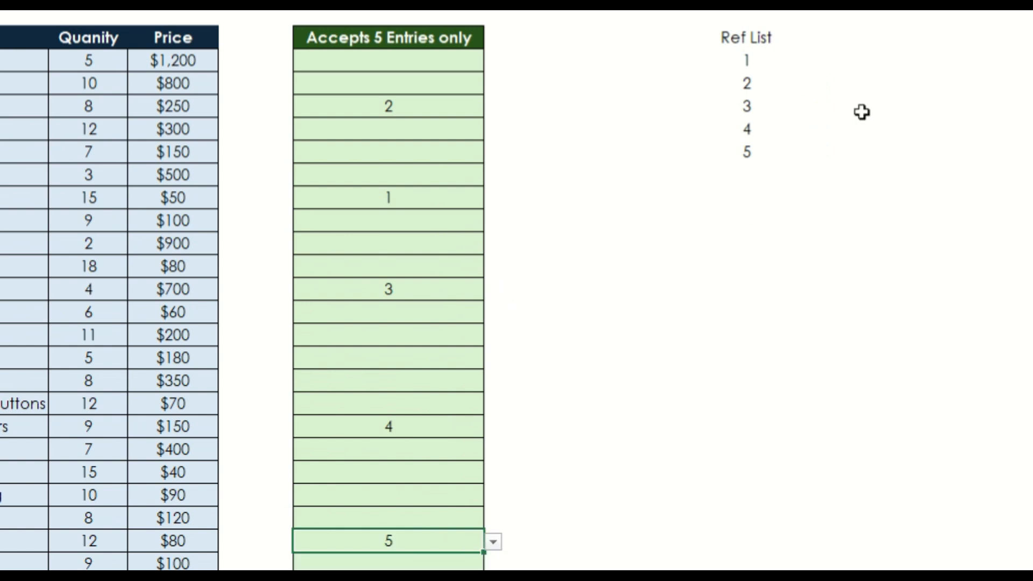
Check which options the dropdowns in the empty cells H11 and H16 offer.
left_click(475, 244)
left_click(493, 249)
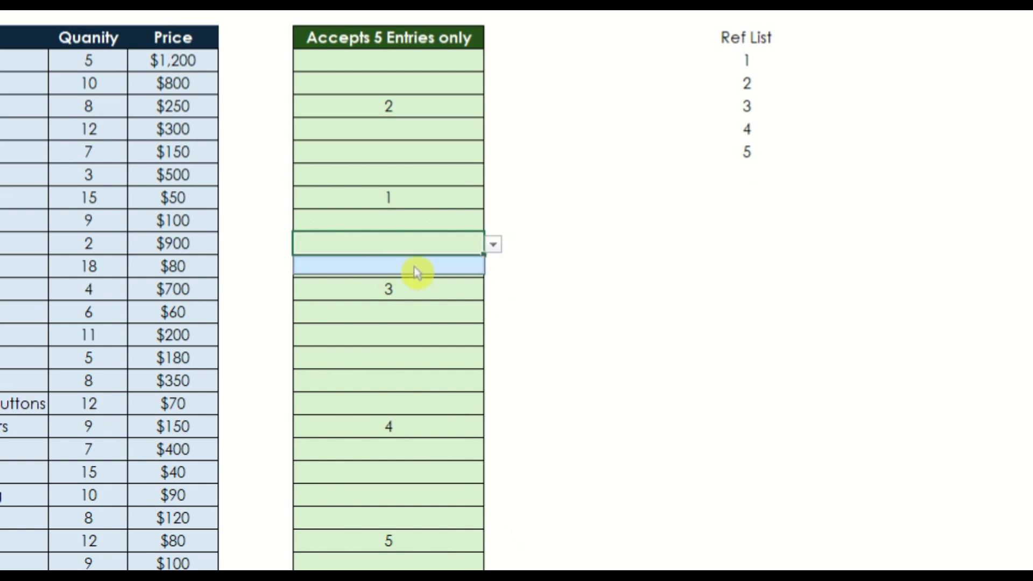
left_click(433, 361)
left_click(492, 359)
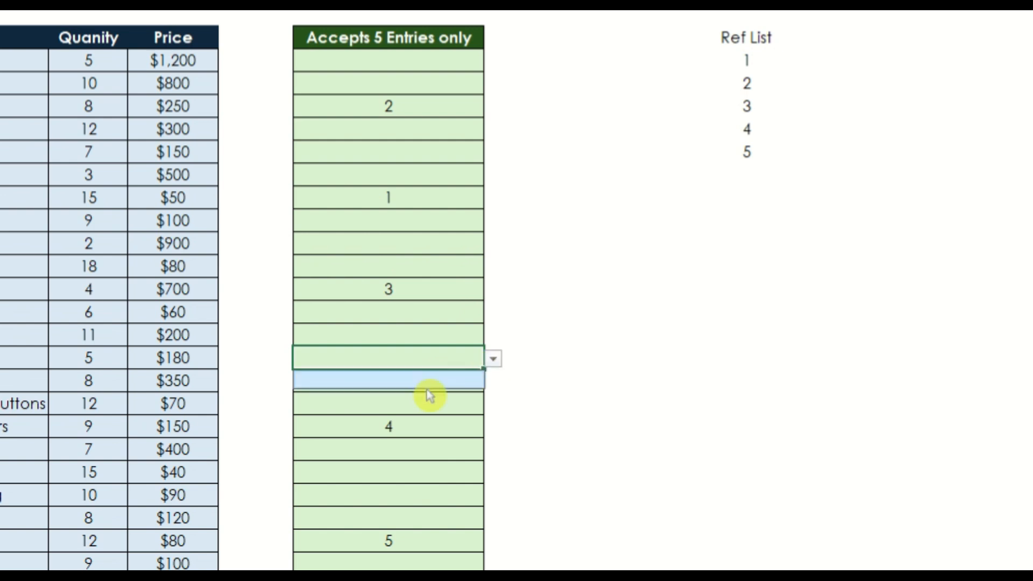
left_click(533, 436)
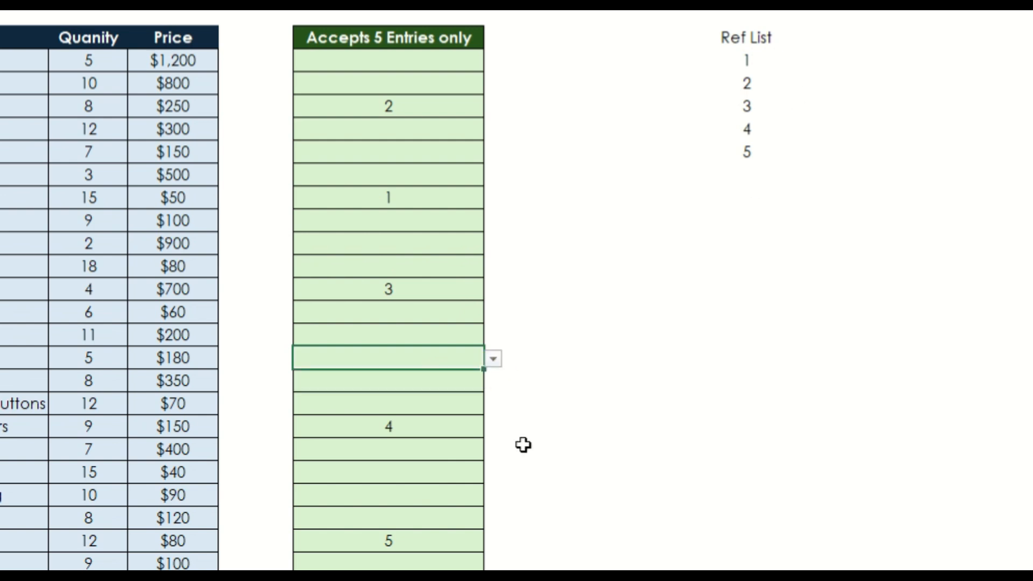
left_click(430, 576)
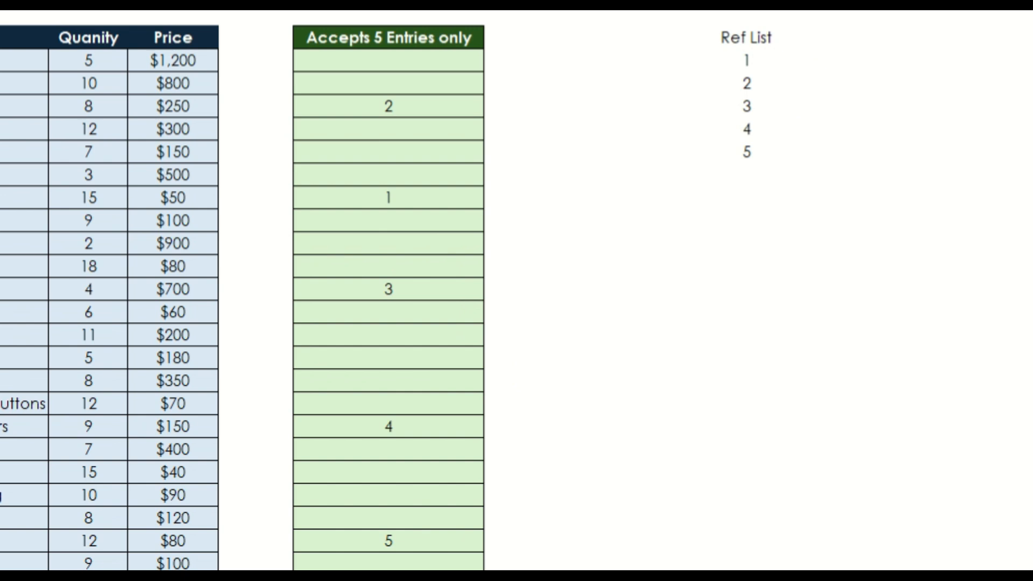
Choose the blank dropdown item in the empty cells H7 and H11.
left_click(429, 151)
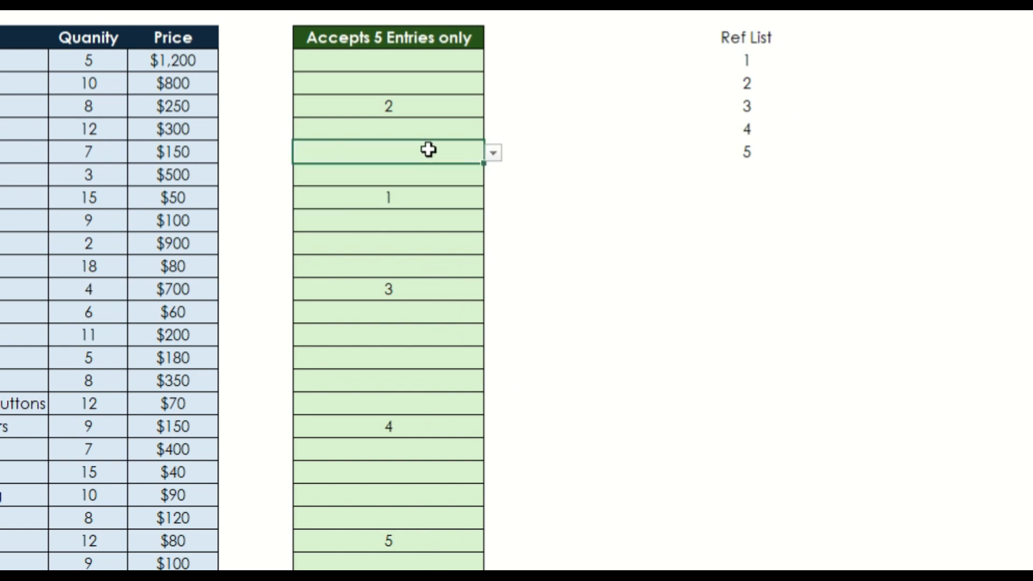
left_click(495, 155)
left_click(414, 178)
left_click(445, 244)
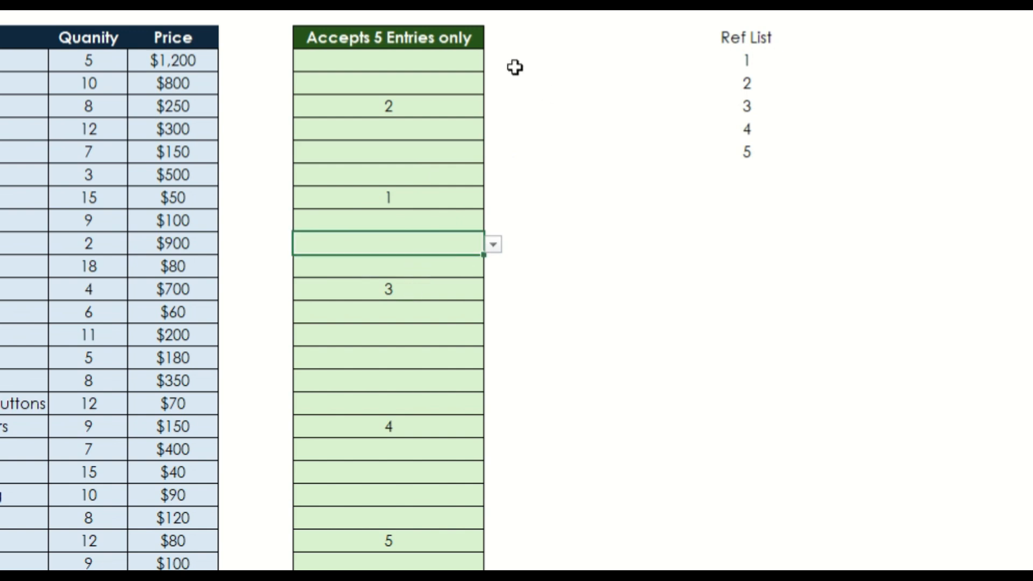
Enter =ISBLANK(H3) in J3 and fill it down column J alongside the dropdown cells.
left_click(592, 62)
type("=isb")
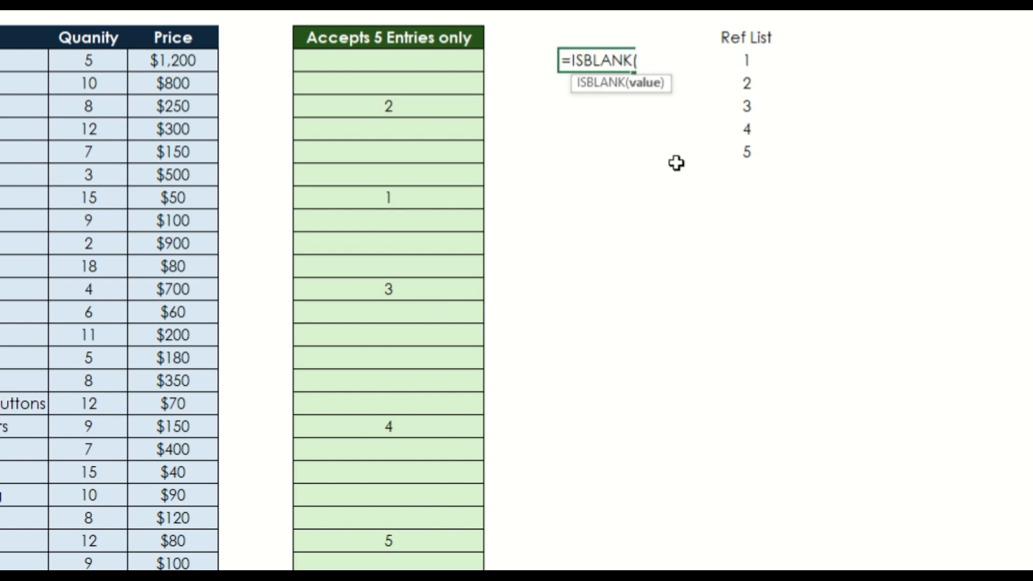
key("Left")
key("Left")
key("Return")
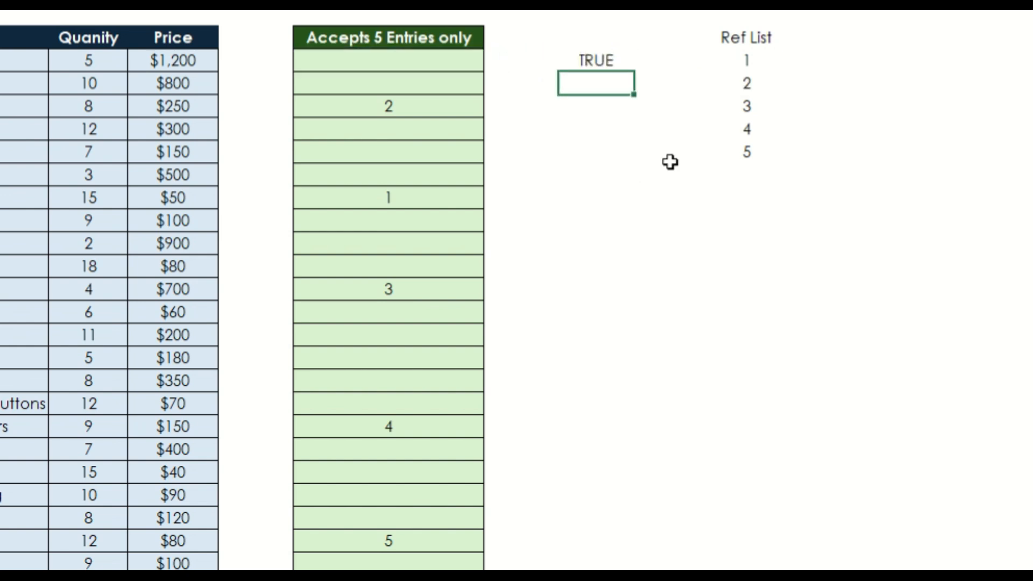
left_click(619, 61)
left_click_drag(636, 77, 595, 575)
scroll(777, 459, "up", 2)
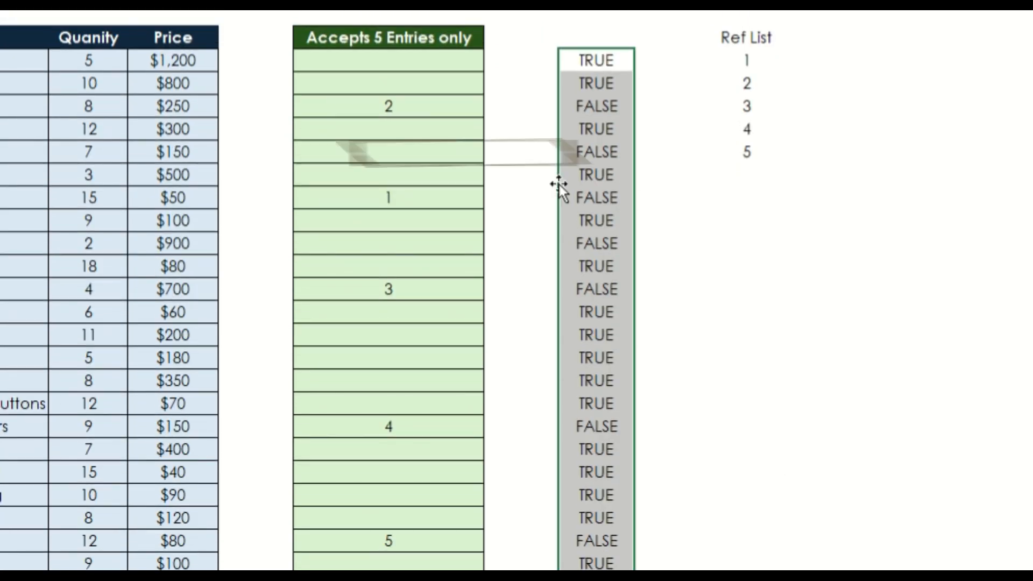
Compare the ISBLANK results in J7 and J11 with H7 and H11, and inspect the dropdown in H11.
left_click(595, 155)
left_click(423, 151)
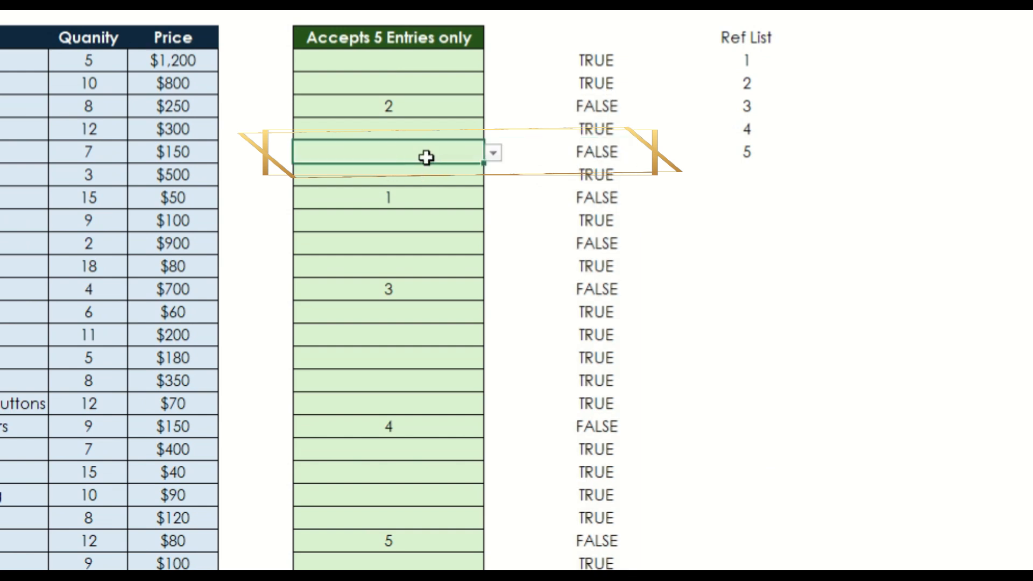
left_click(613, 245)
left_click_drag(472, 245, 390, 271)
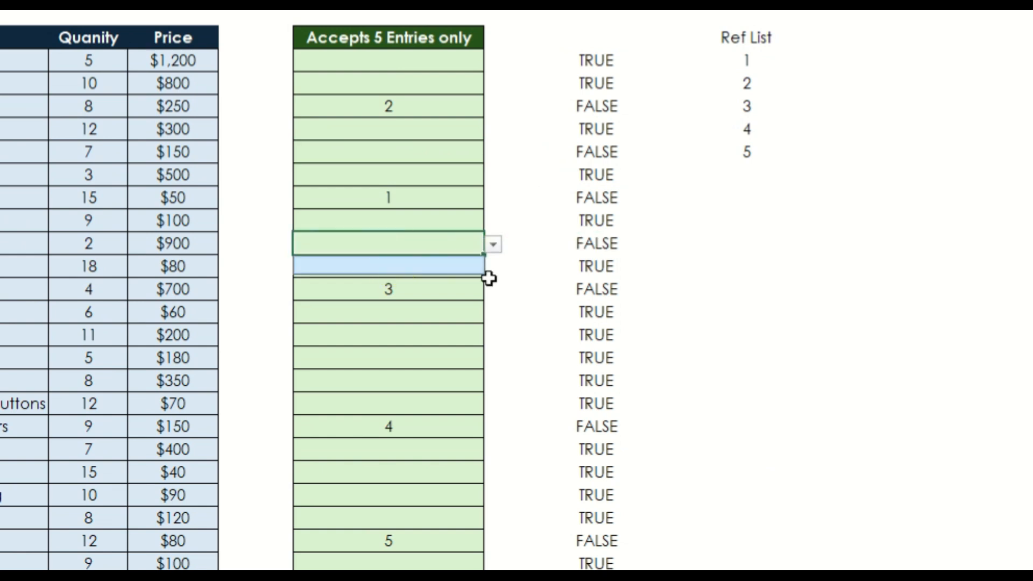
left_click(634, 332)
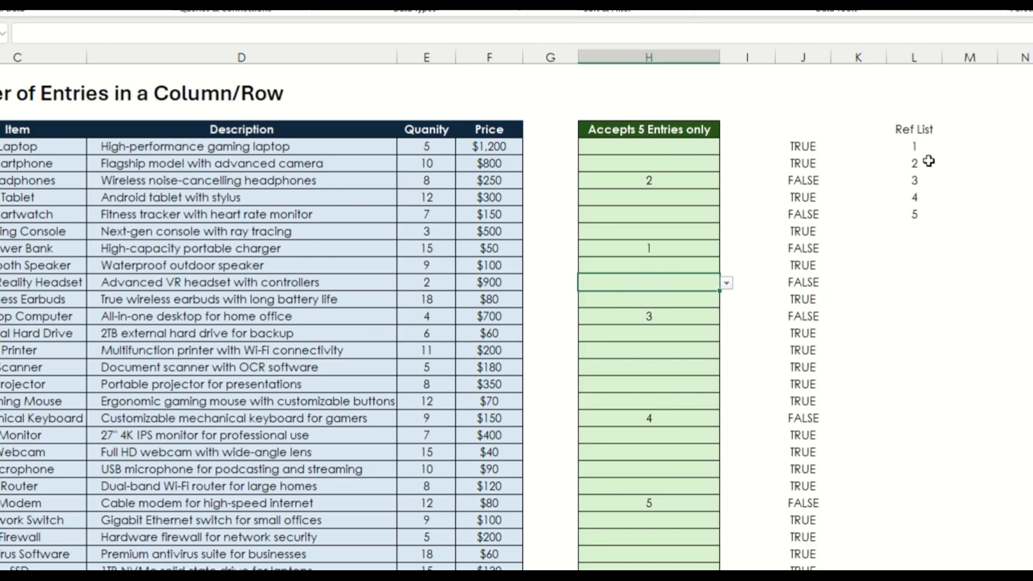
In M3's formula, replace the COUNTA function with a COUNTIF over the absolute range $H$3:$H$32.
left_click(810, 69)
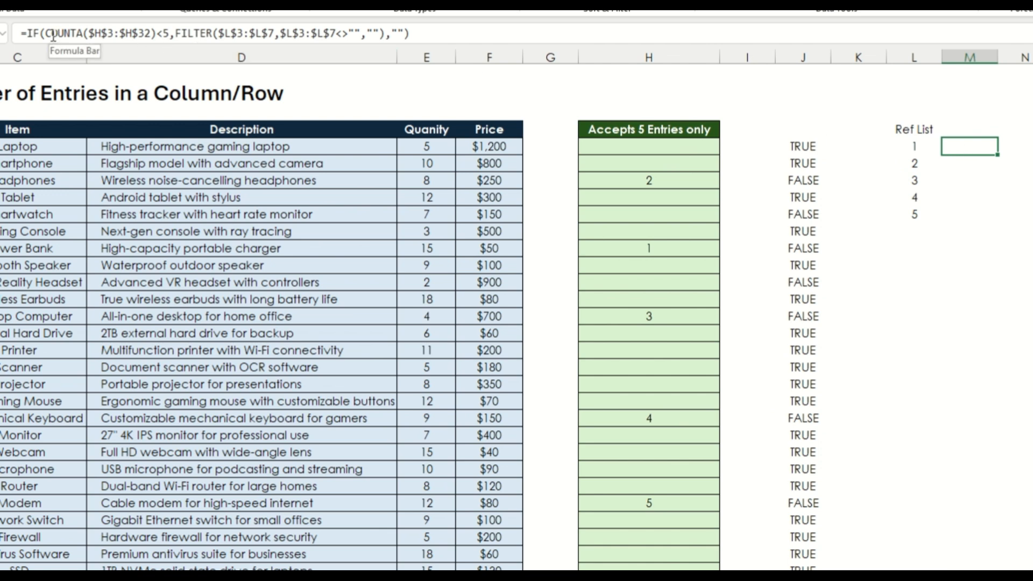
left_click_drag(46, 33, 156, 33)
key("Delete")
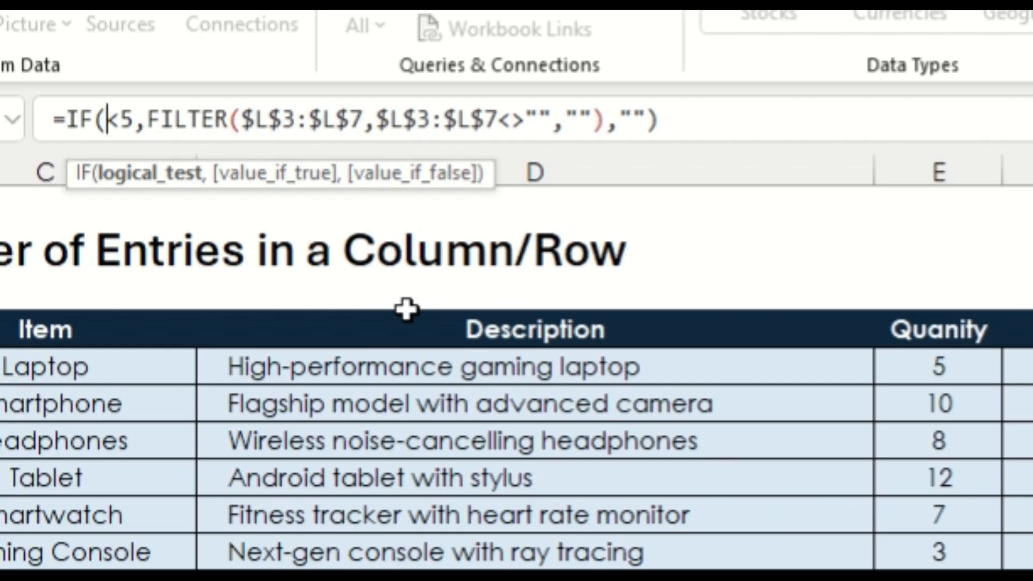
type("countif")
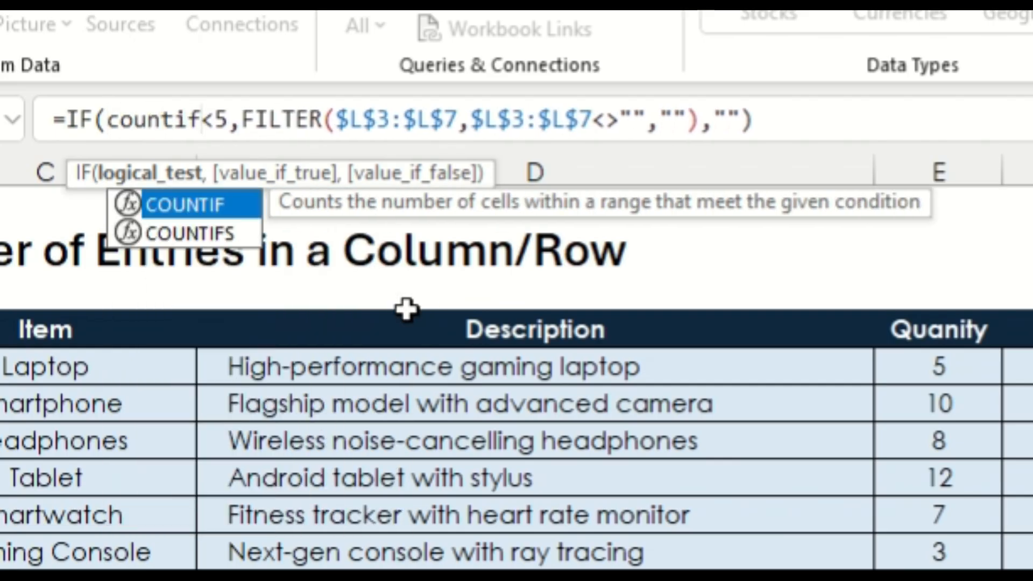
type("(")
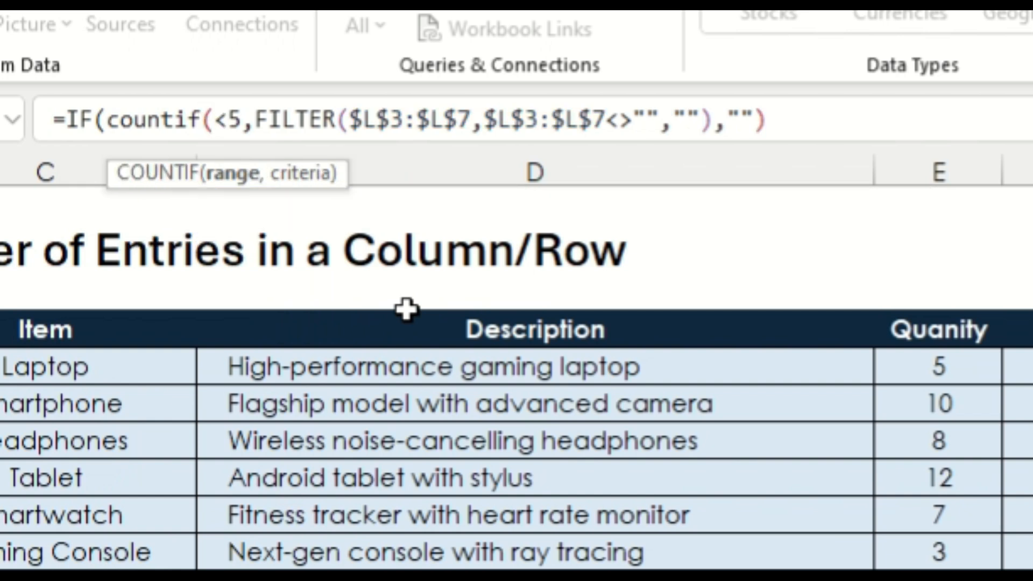
left_click_drag(1032, 367, 1032, 580)
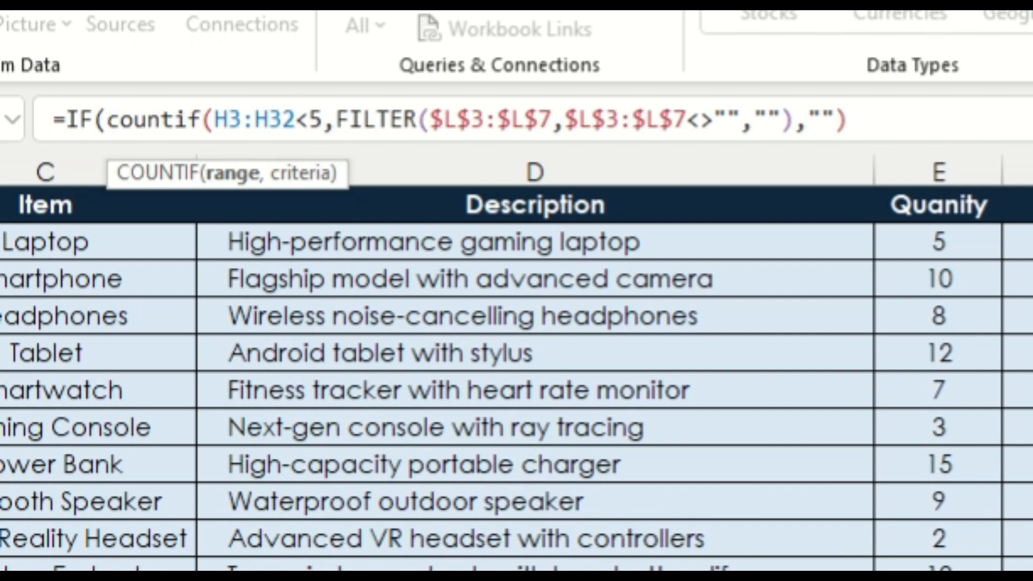
scroll(516, 376, "up", 1)
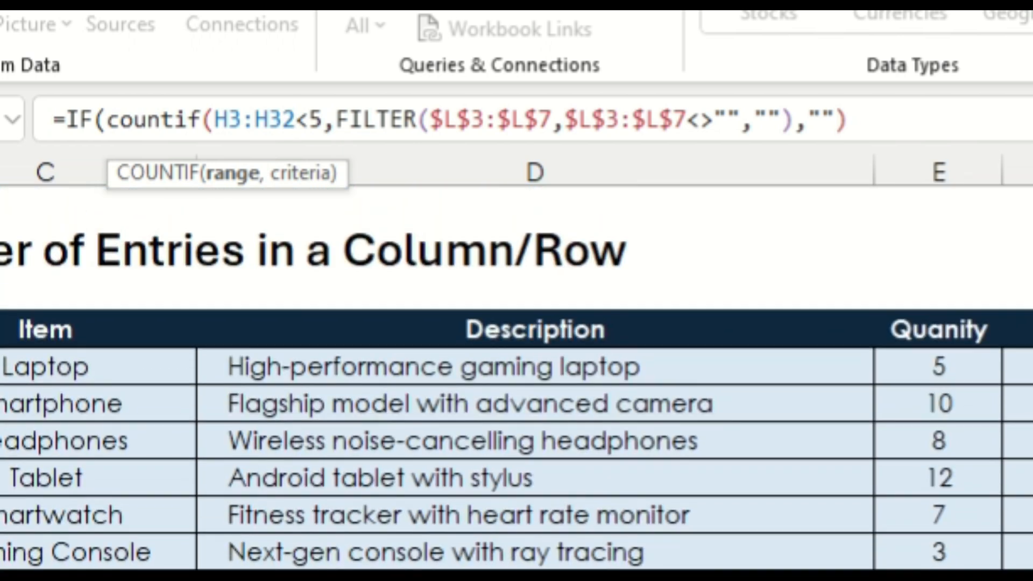
key("F4")
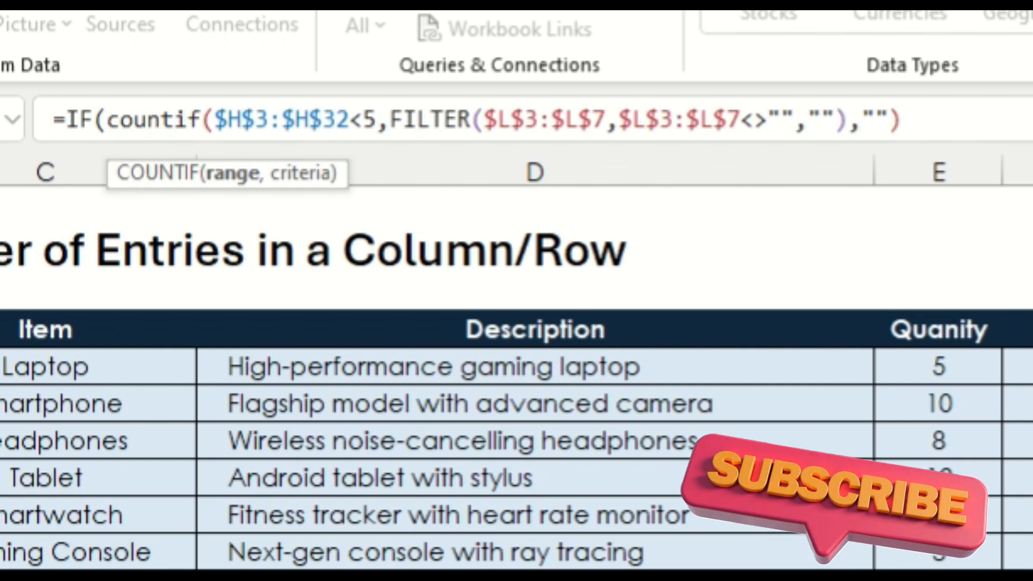
Give the COUNTIF in M3 the criterion ">=1", close its parenthesis before <5 and commit the formula.
type(",")
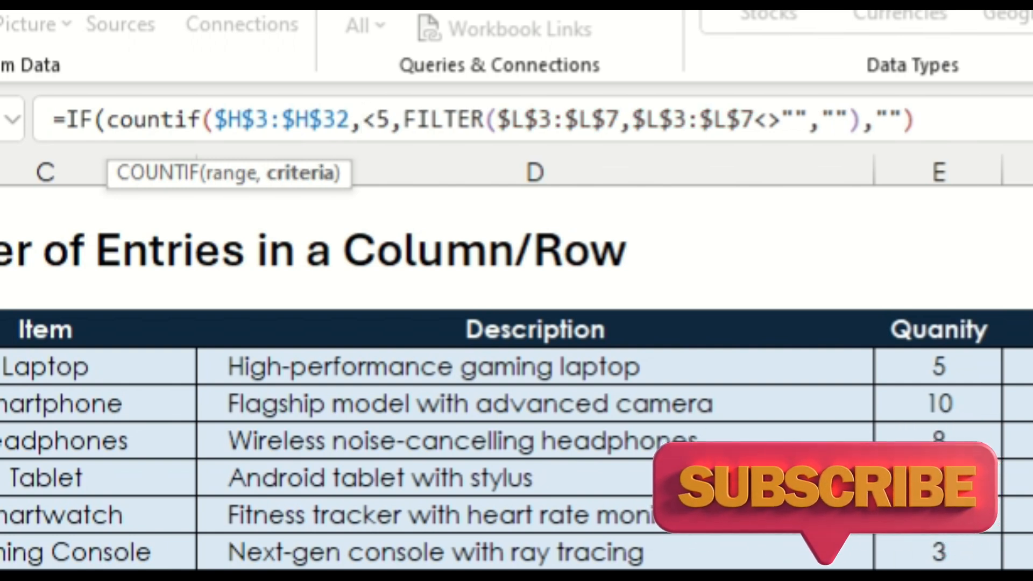
type("\"")
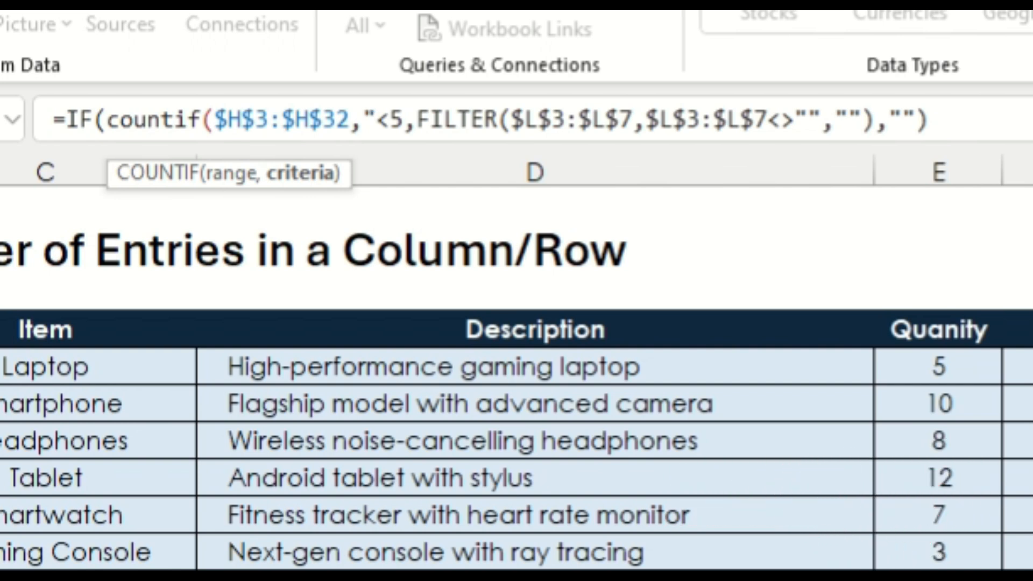
type(">=1")
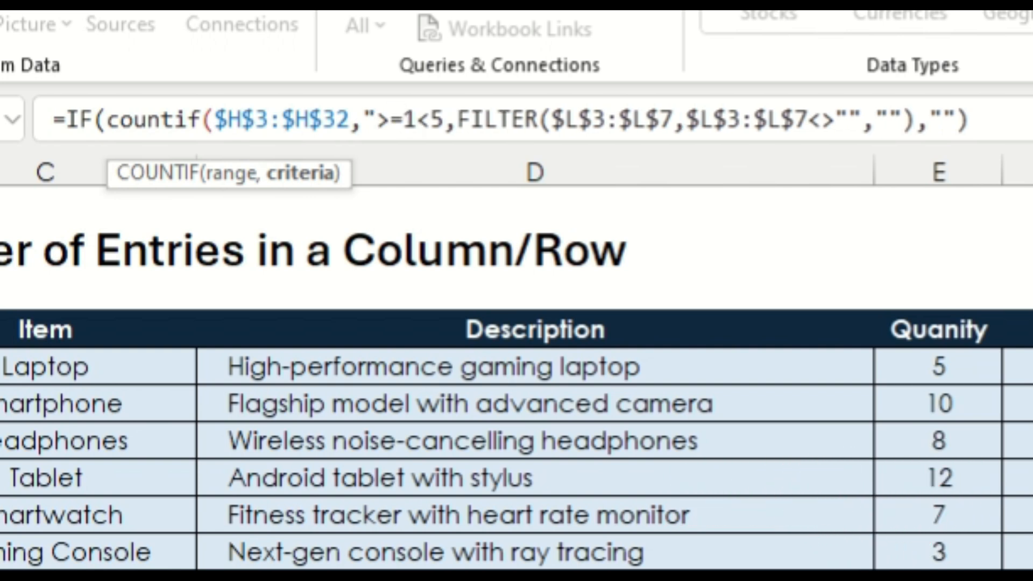
type("\"")
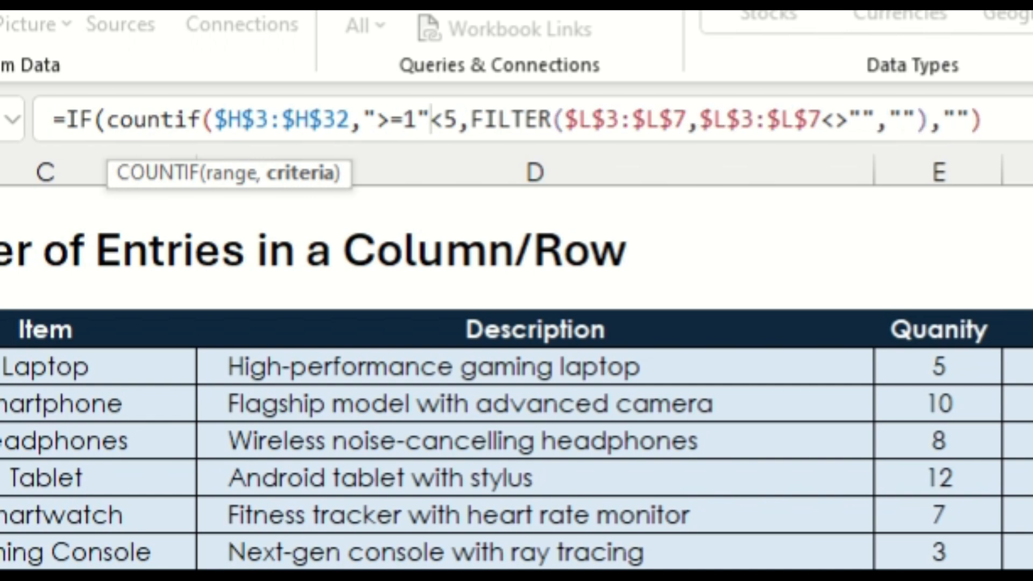
type(")")
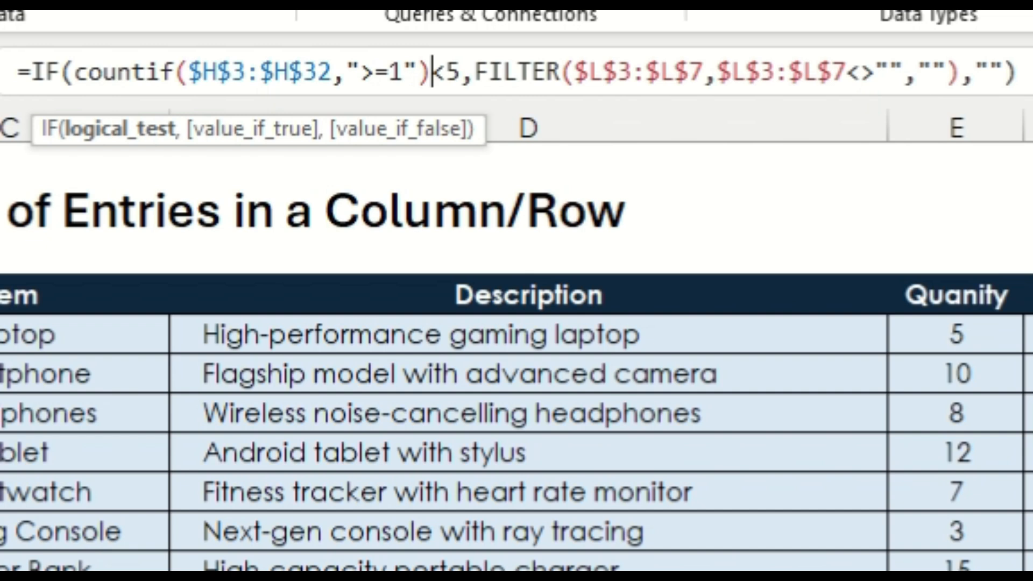
key("Return")
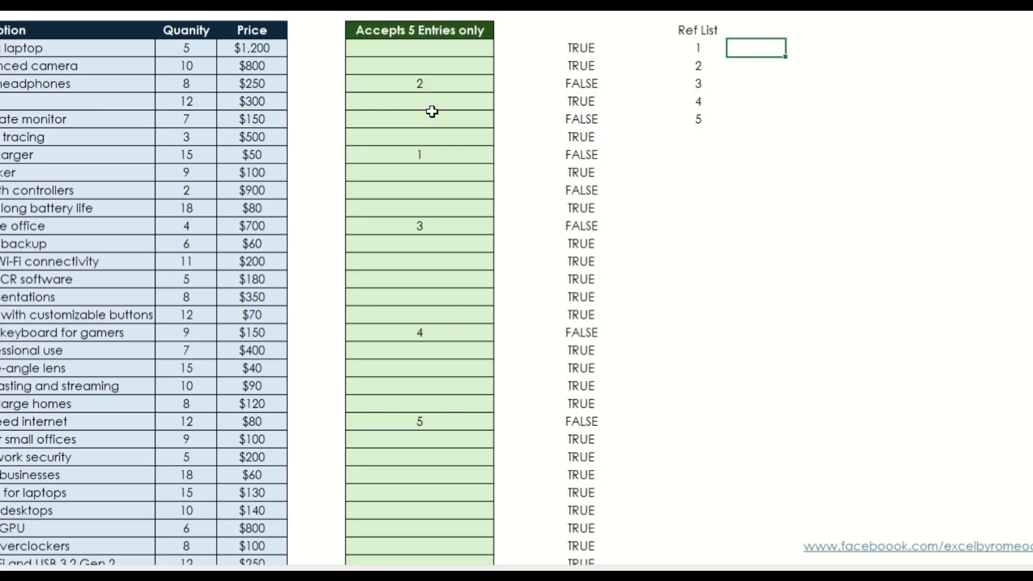
Clear the existing entries in column H, and choose 3 in H4 and 5 in H9 from their dropdowns.
left_click_drag(420, 48, 459, 450)
key("Delete")
left_click(437, 65)
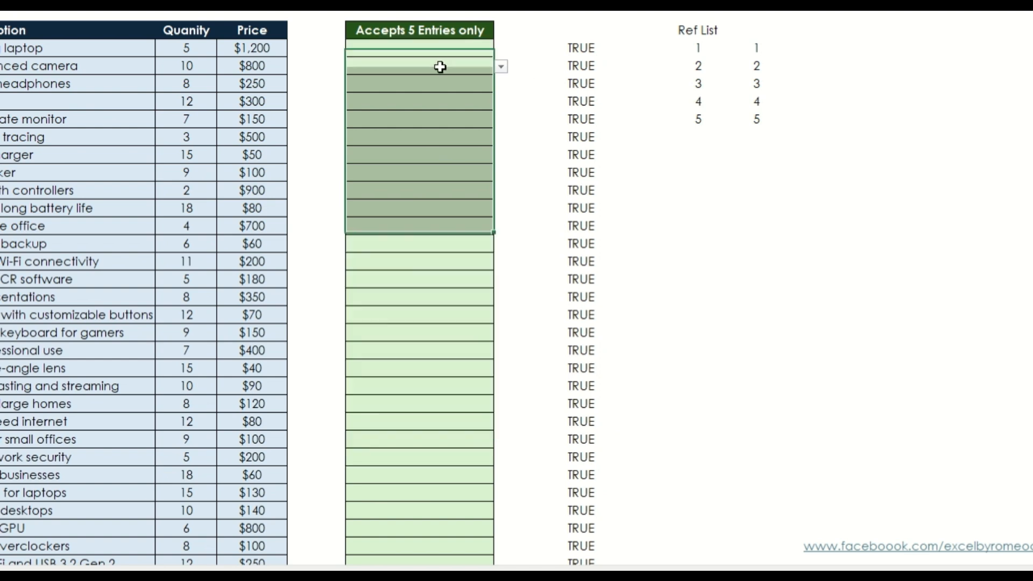
left_click(500, 67)
left_click(444, 105)
left_click(491, 155)
left_click(502, 158)
left_click(461, 225)
Choose 3 from the dropdowns in H16, H21 and H25.
left_click(491, 280)
left_click(500, 282)
left_click(511, 331)
left_click(479, 374)
left_click(500, 369)
left_click(459, 414)
left_click(454, 440)
left_click(500, 440)
left_click(456, 494)
Choose the blank dropdown item in the empty cells H6 and H13.
left_click(446, 100)
left_click(440, 121)
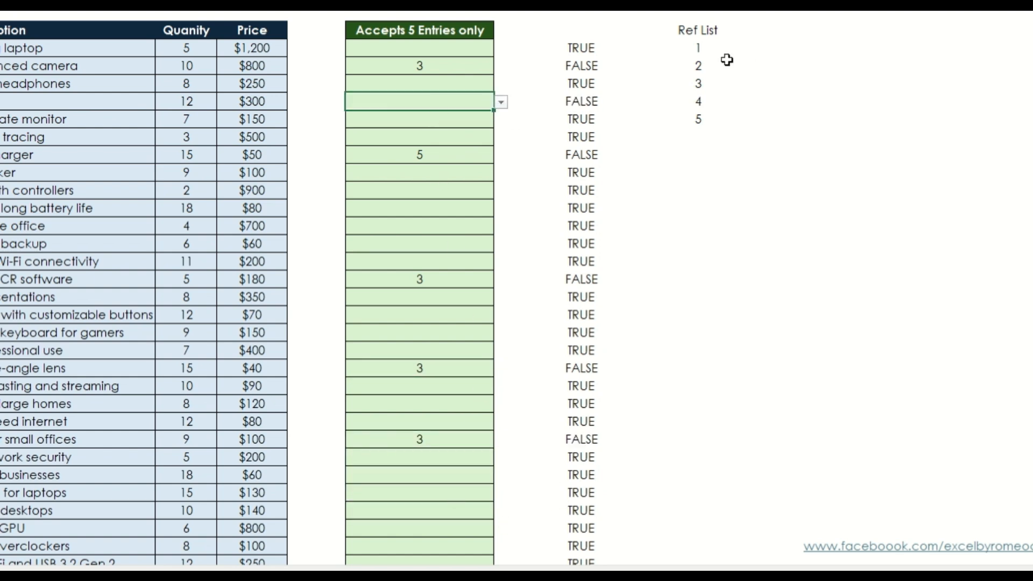
left_click(440, 192)
left_click(460, 226)
left_click(500, 227)
left_click(451, 245)
Blank out H9 and choose 2 from its dropdown, and check the options offered in H12.
left_click(454, 153)
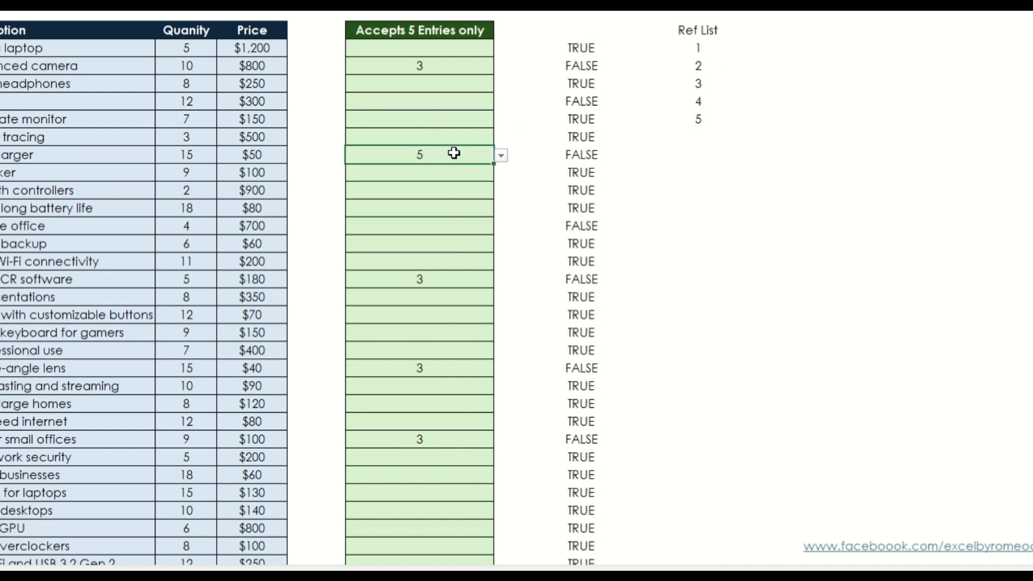
left_click(499, 156)
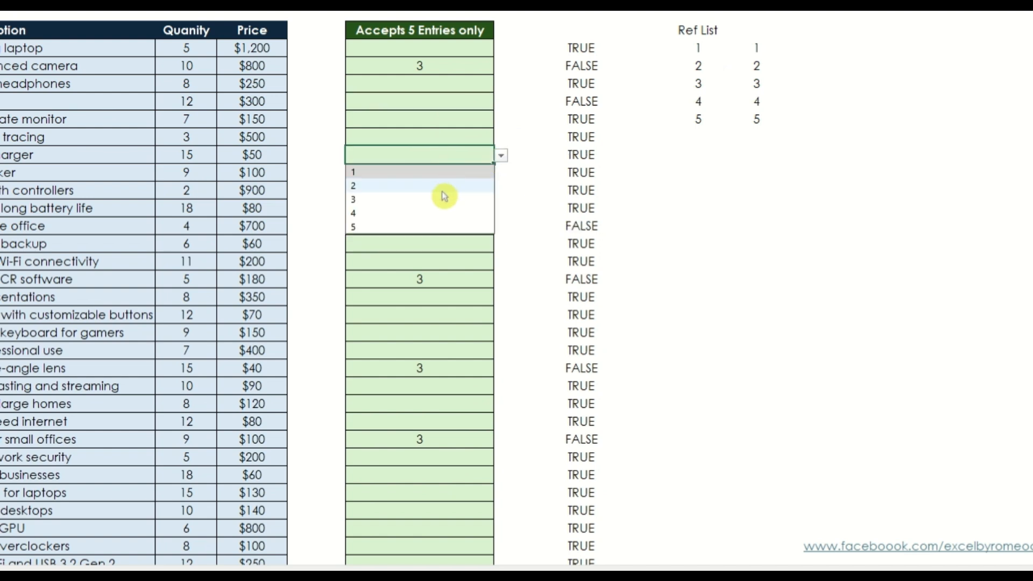
left_click(440, 188)
left_click(457, 214)
left_click(501, 210)
Retest the entry limit by clearing H16, choosing and deleting an item in H11, and choosing an item in H21.
left_click(478, 280)
key("Delete")
left_click(454, 190)
left_click(501, 190)
left_click(446, 223)
key("Delete")
left_click(486, 371)
left_click(501, 369)
left_click(444, 398)
Delete the ISBLANK formulas in column J and clear the test entries in column H.
left_click_drag(566, 31, 582, 565)
key("Delete")
left_click_drag(428, 47, 447, 479)
key("Delete")
Choose an item from the dropdowns in H5, H10 and H17.
left_click(425, 83)
left_click(501, 85)
left_click(420, 128)
left_click(486, 171)
left_click(500, 172)
left_click(454, 231)
left_click(463, 294)
left_click(500, 297)
left_click(419, 341)
Choose an item from the dropdowns in H14 and H12, and check the options offered in H8.
left_click(447, 243)
left_click(501, 244)
left_click(476, 243)
left_click(501, 244)
left_click(430, 273)
left_click(457, 214)
left_click(501, 209)
left_click(430, 237)
left_click(455, 133)
left_click(500, 138)
Clear H12 and choose a new item from its dropdown, and delete the entry in H17.
left_click(441, 209)
key("Delete")
left_click(502, 210)
left_click(463, 239)
left_click(466, 299)
key("Delete")
left_click(461, 405)
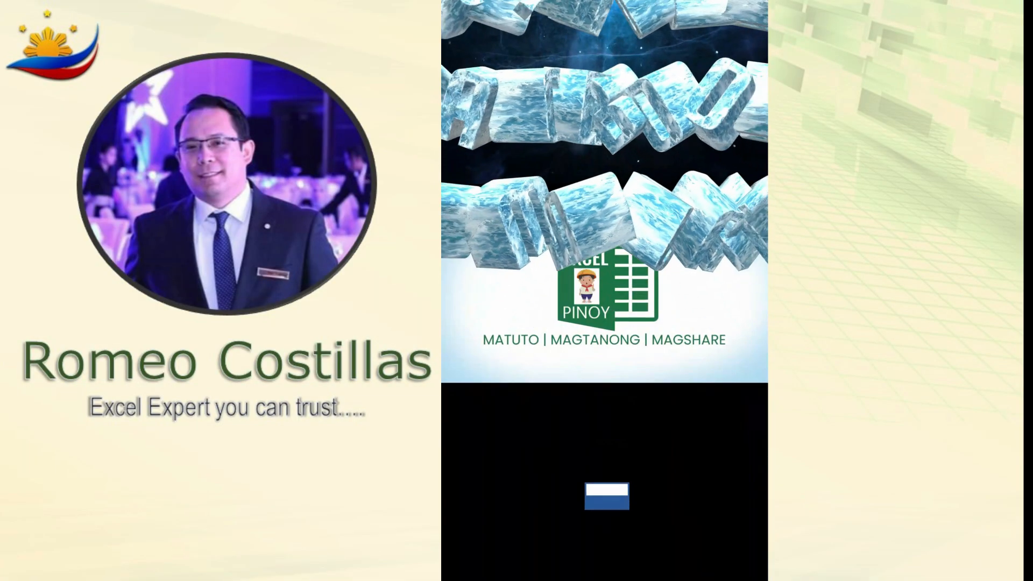